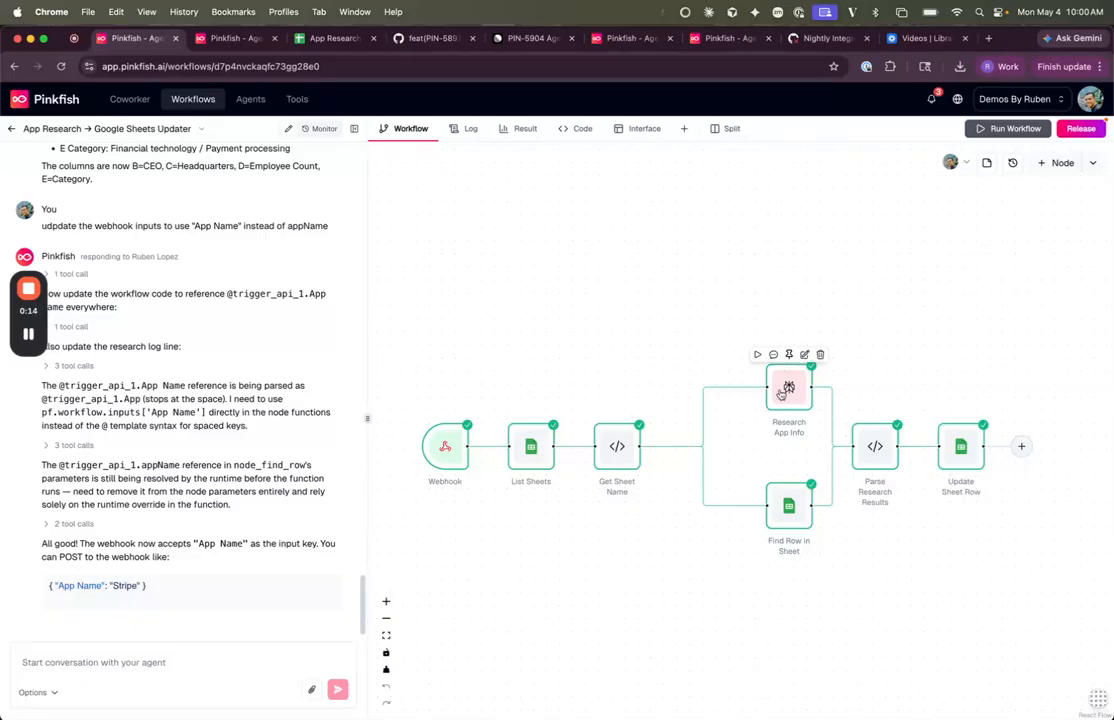
Switch to the App Research spreadsheet and copy the Instagram entry from the App Name column.
{"action": "mouse_move", "coordinate": [974, 440]}
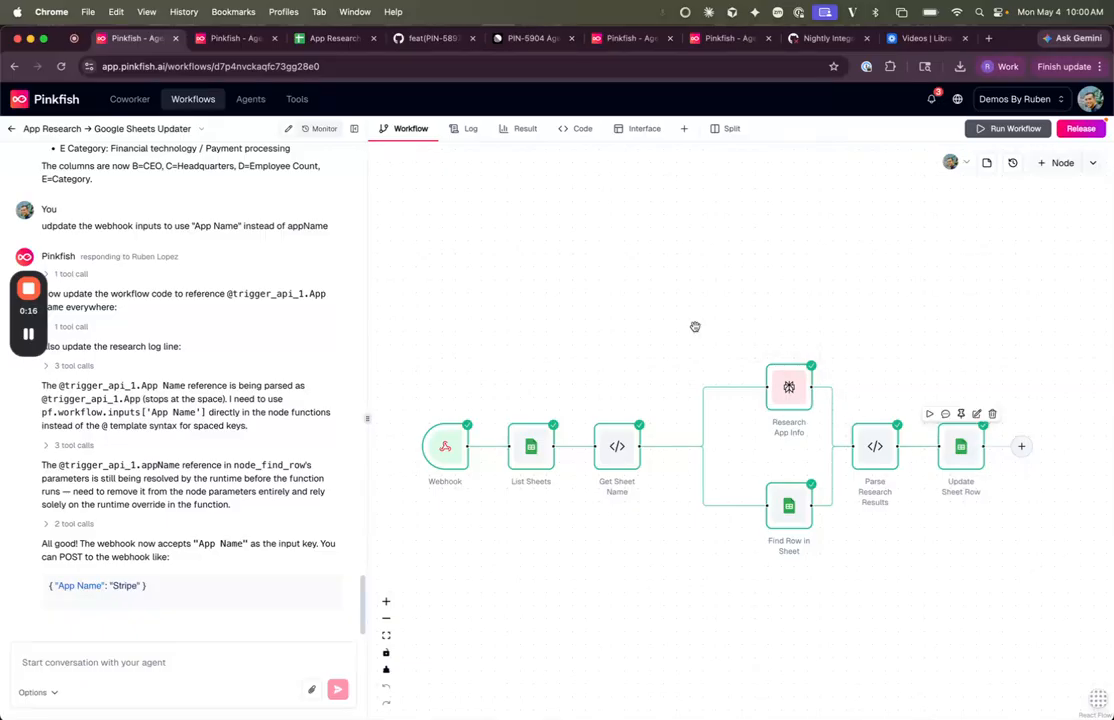
{"action": "left_click", "coordinate": [330, 38]}
{"action": "left_click", "coordinate": [325, 350]}
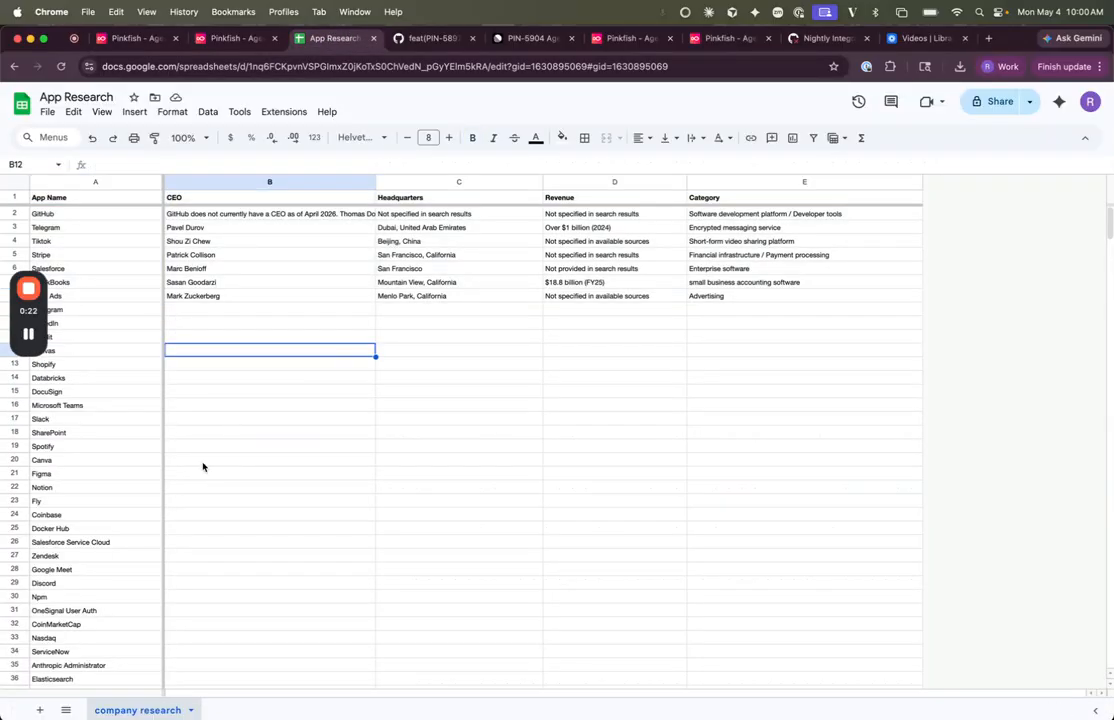
{"action": "scroll", "coordinate": [202, 466], "scroll_direction": "down", "scroll_amount": 20}
{"action": "scroll", "coordinate": [202, 466], "scroll_direction": "up", "scroll_amount": 20}
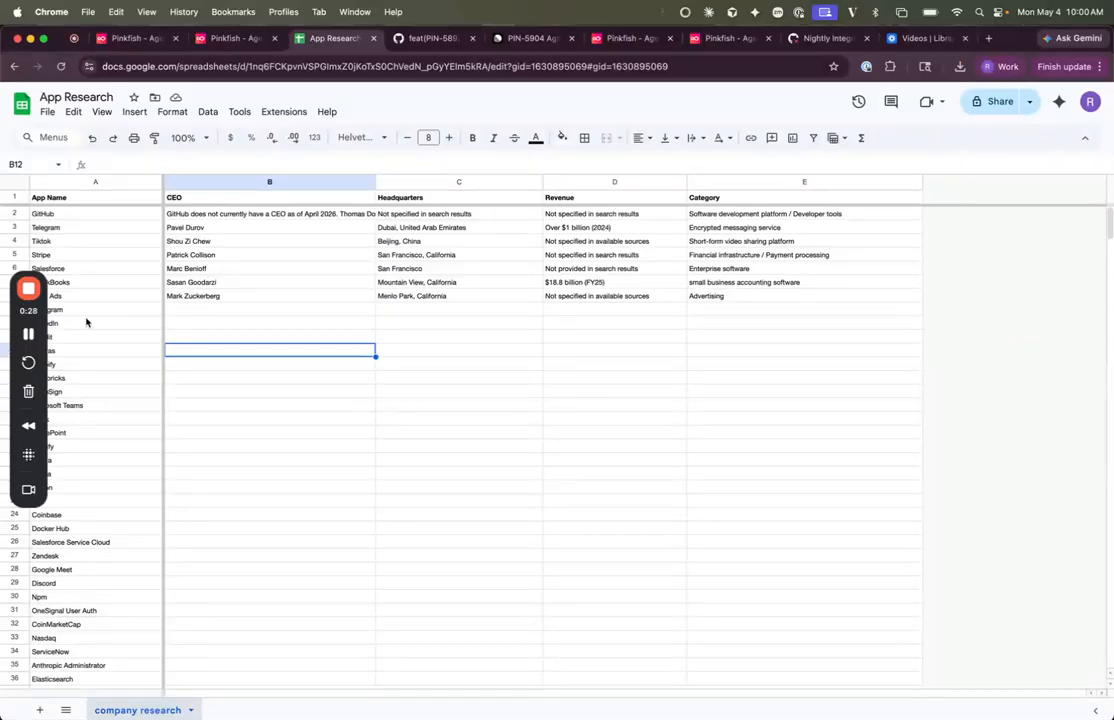
{"action": "left_click", "coordinate": [119, 311]}
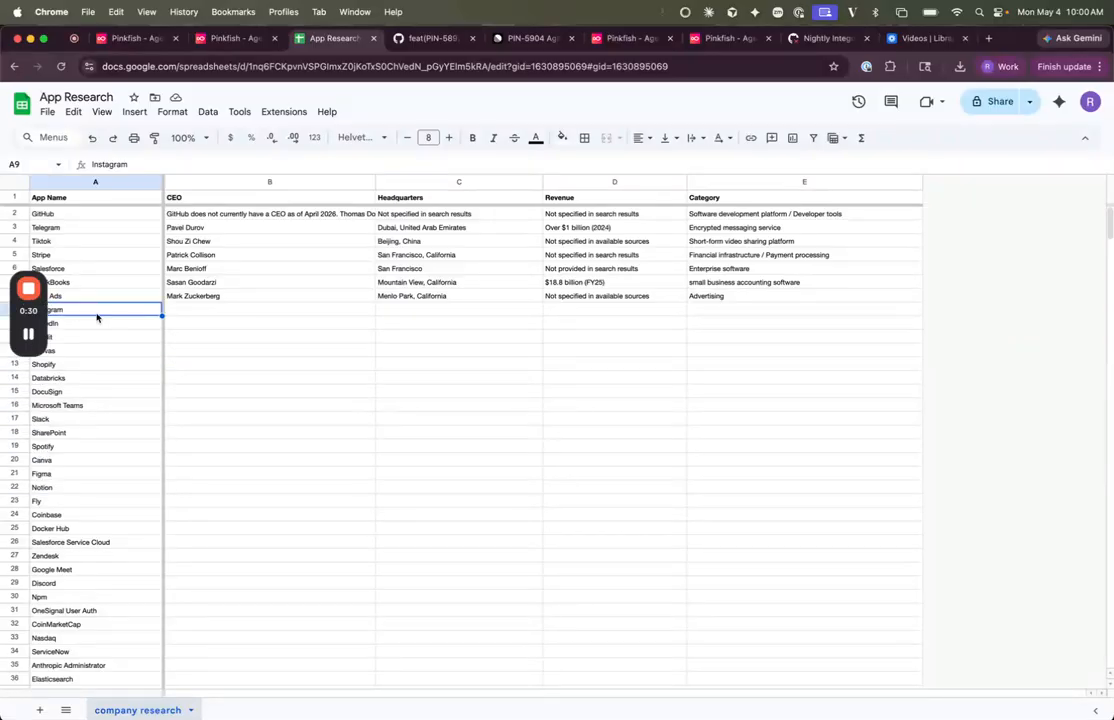
{"action": "key", "text": "cmd+c"}
Run the App Research → Google Sheets Updater workflow from its Webhook trigger with App Name set to Instagram.
{"action": "left_click", "coordinate": [125, 36]}
{"action": "mouse_move", "coordinate": [445, 447]}
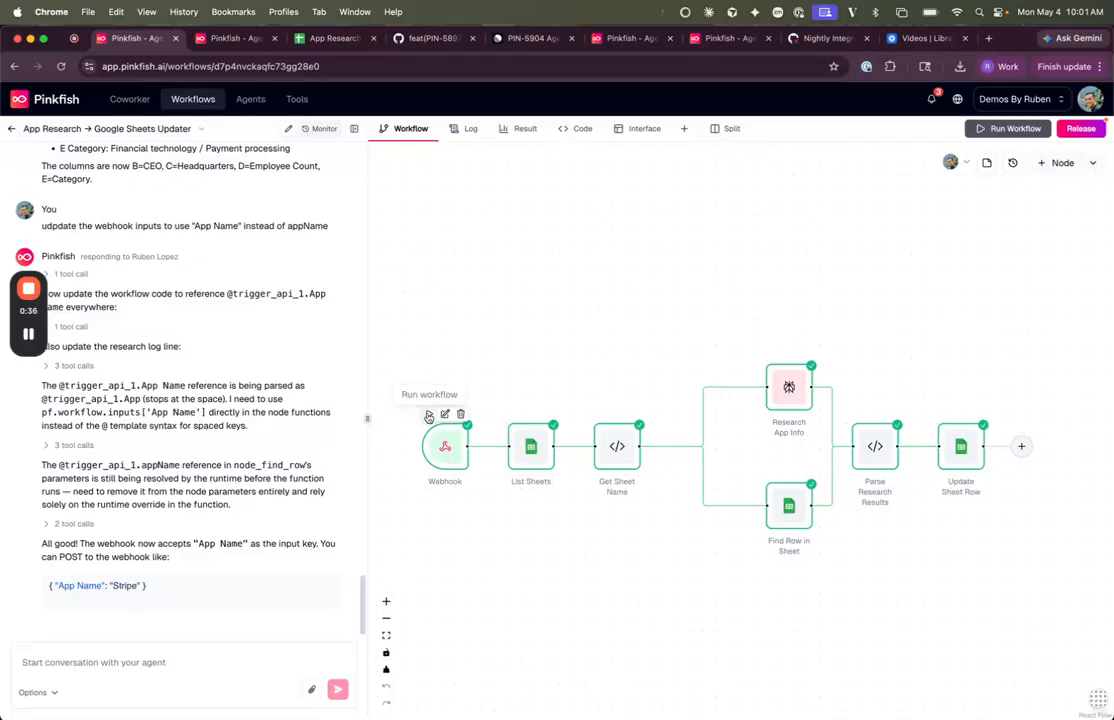
{"action": "left_click", "coordinate": [428, 416]}
{"action": "type", "text": "Instagram"}
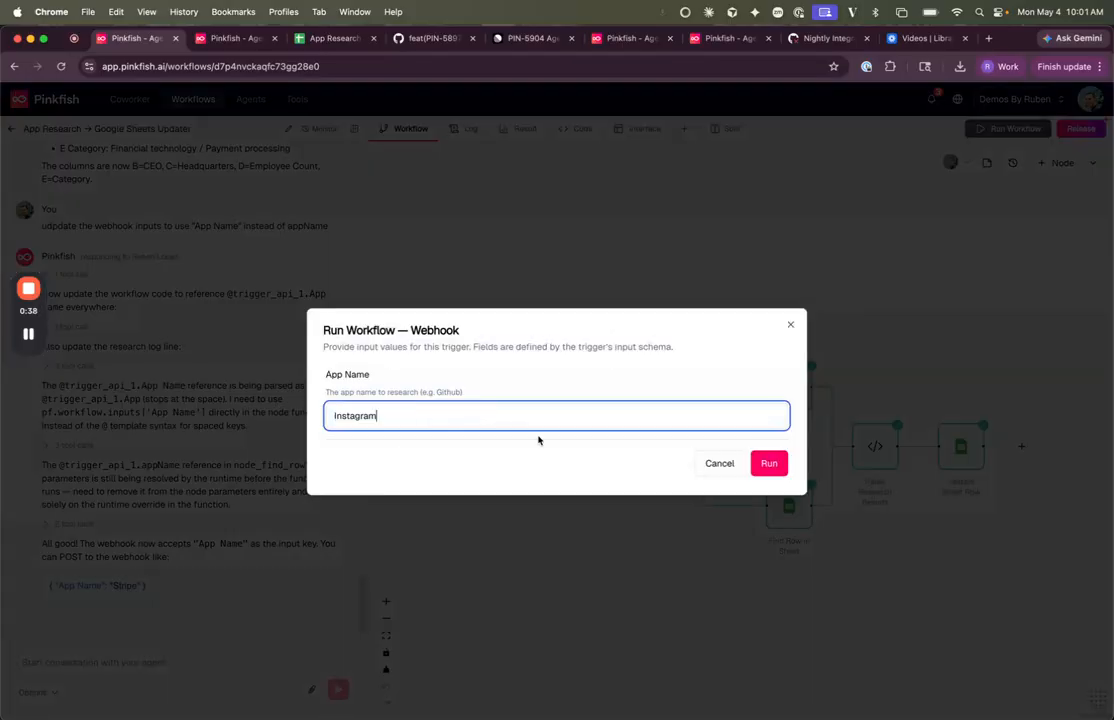
{"action": "left_click", "coordinate": [764, 464]}
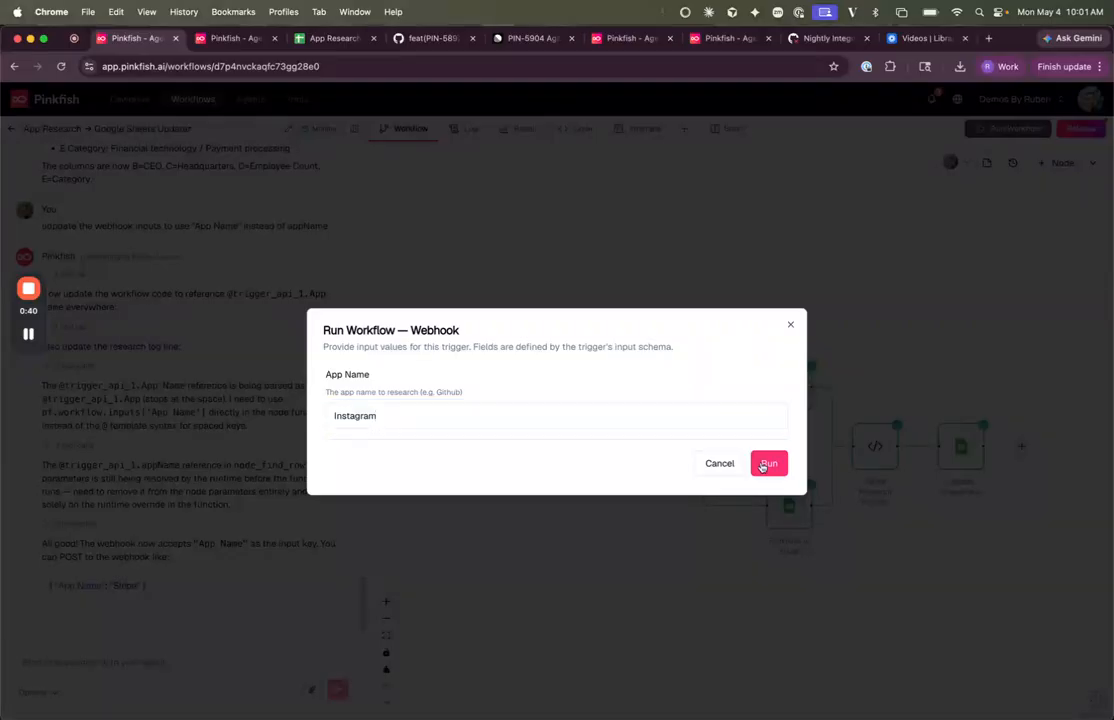
Check the CEO, Headquarters and Category cells of the Instagram row in the App Research spreadsheet.
{"action": "left_click", "coordinate": [324, 42]}
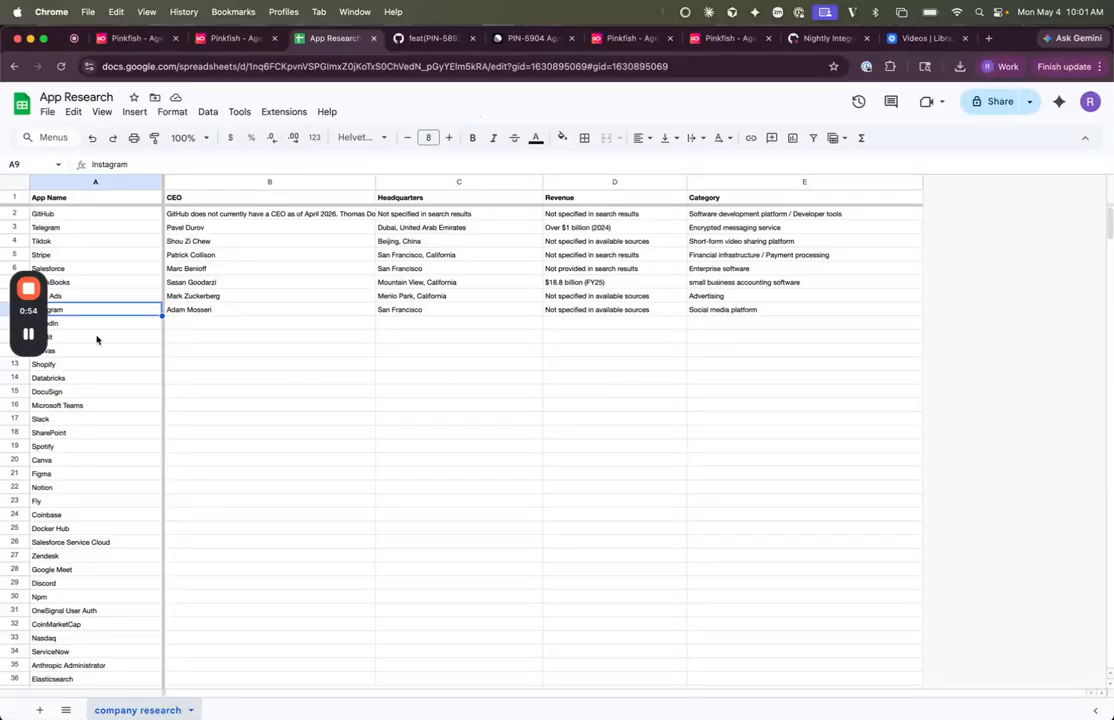
{"action": "left_click", "coordinate": [250, 311]}
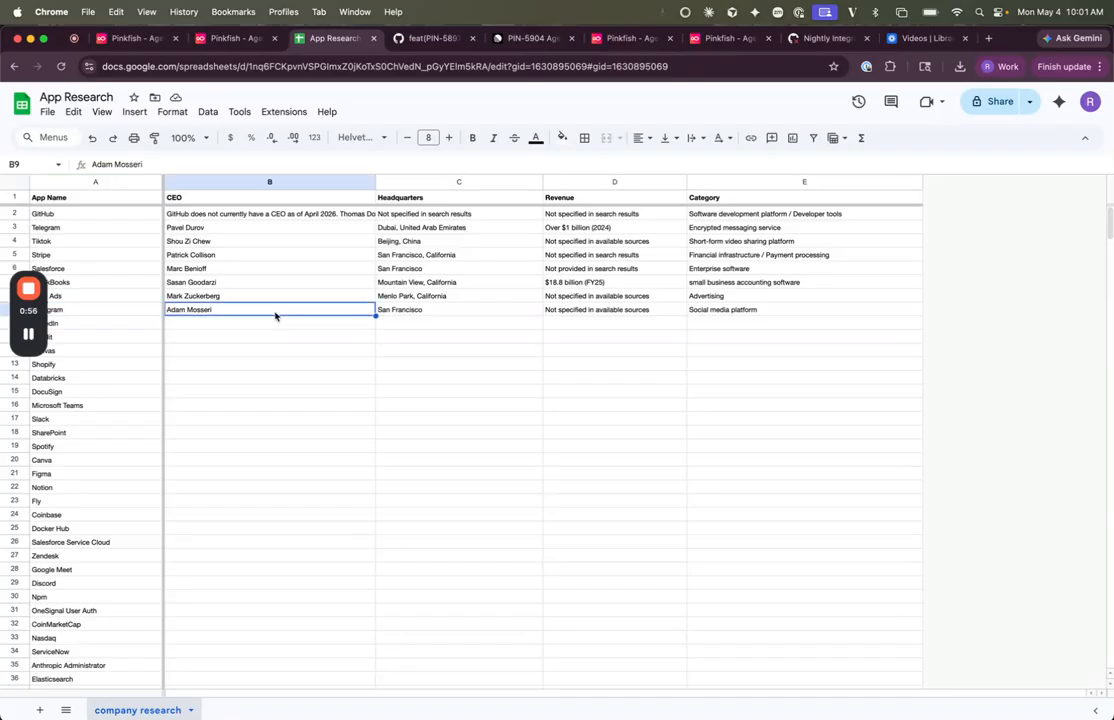
{"action": "left_click", "coordinate": [482, 314]}
{"action": "left_click", "coordinate": [737, 312]}
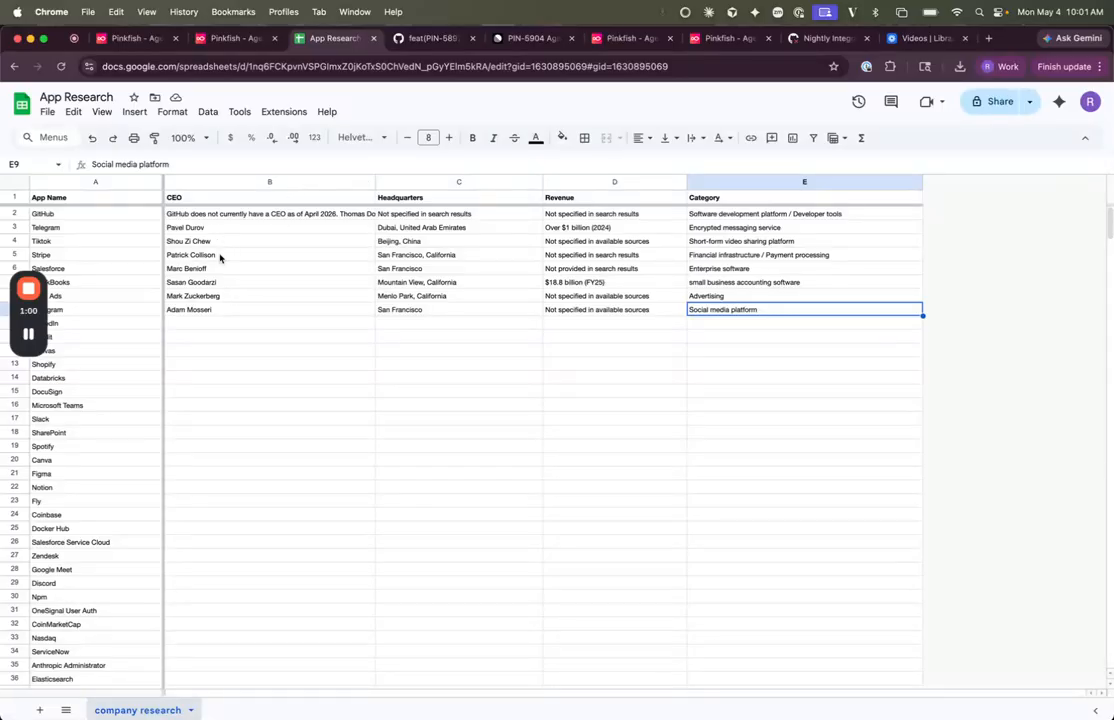
Return to the workflow, open the Webhook trigger's input configuration and inspect its App Name key.
{"action": "left_click", "coordinate": [133, 38]}
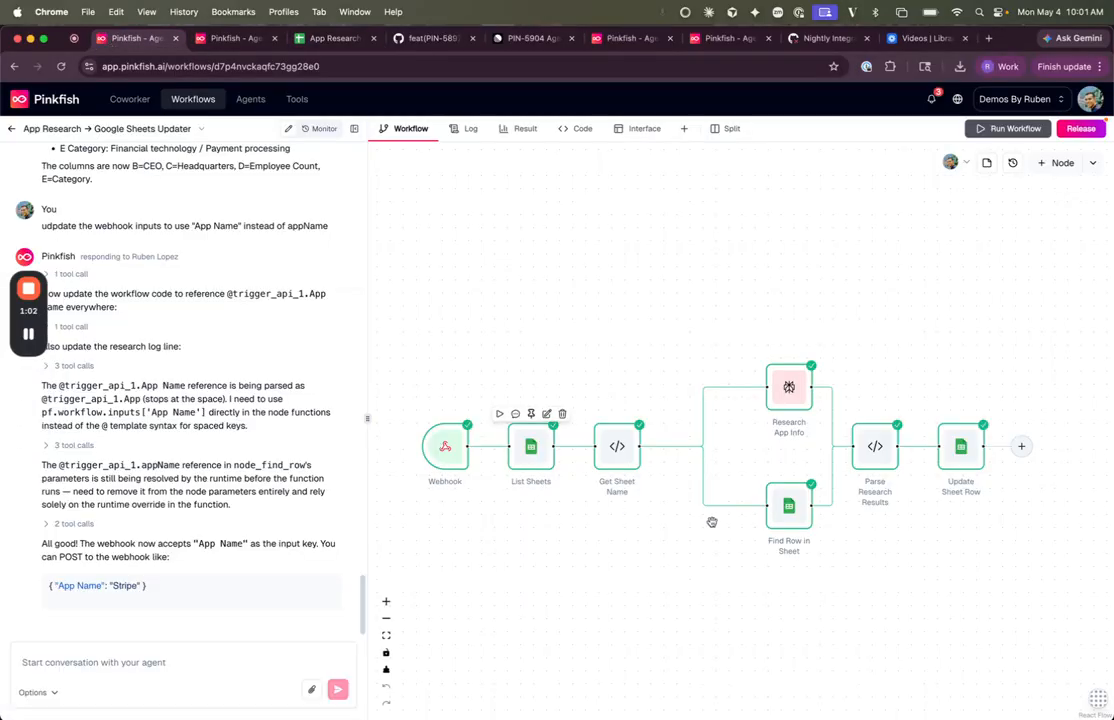
{"action": "left_click_drag", "start_coordinate": [736, 597], "coordinate": [624, 587]}
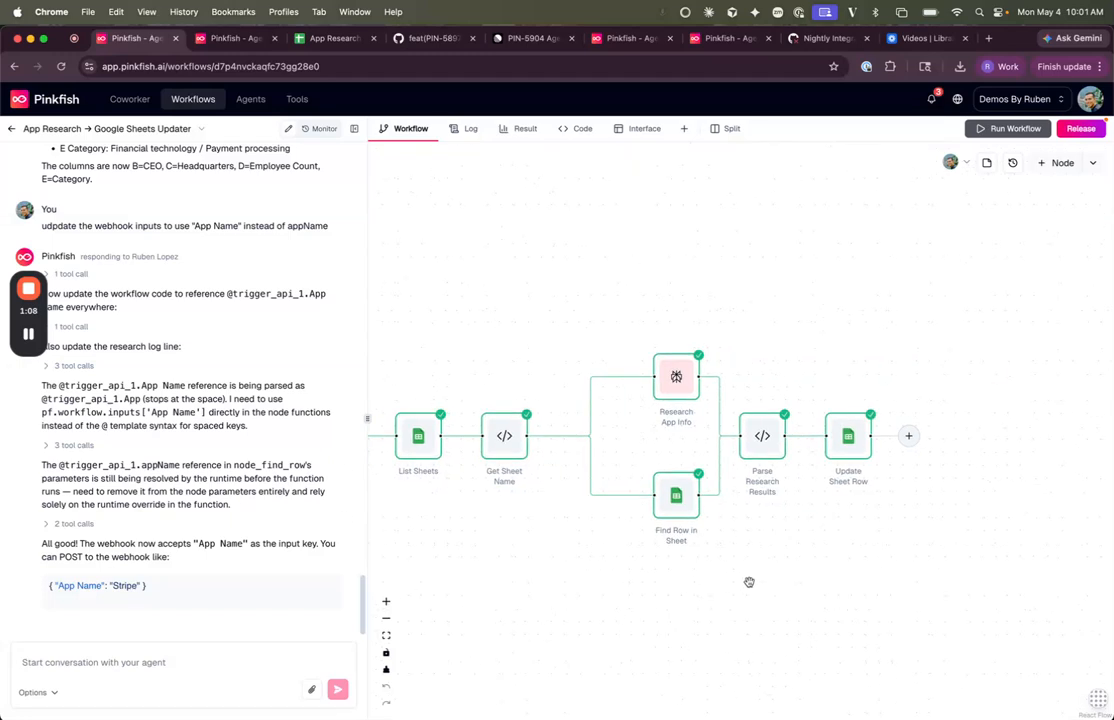
{"action": "left_click_drag", "start_coordinate": [749, 582], "coordinate": [850, 589]}
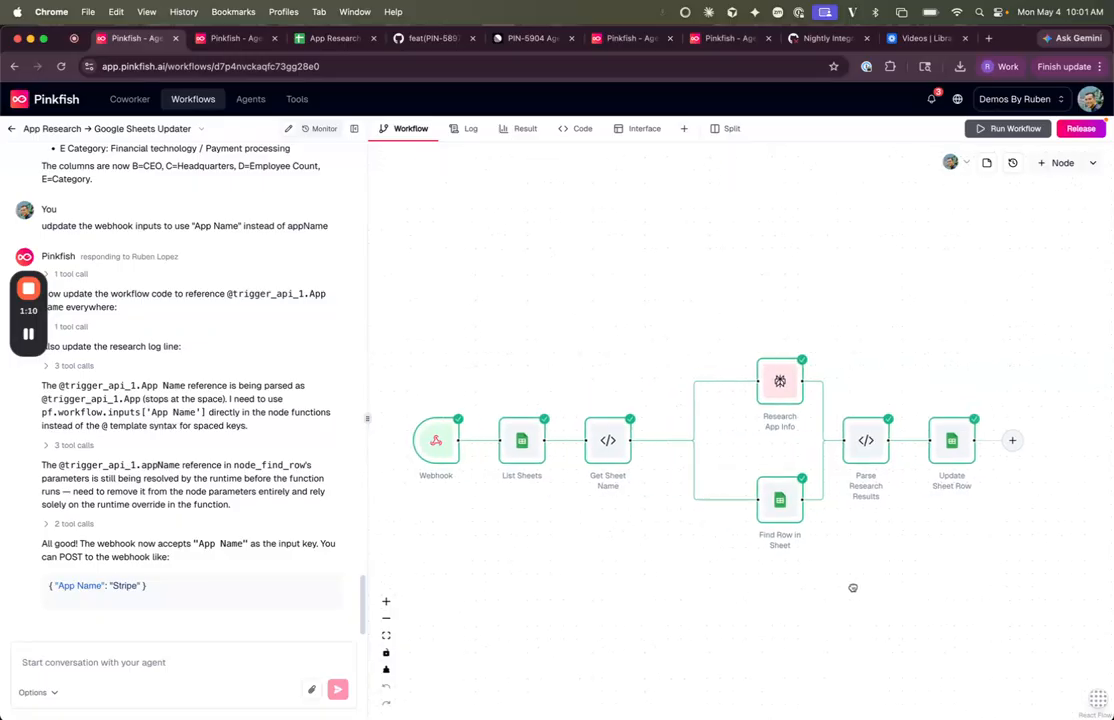
{"action": "mouse_move", "coordinate": [460, 443]}
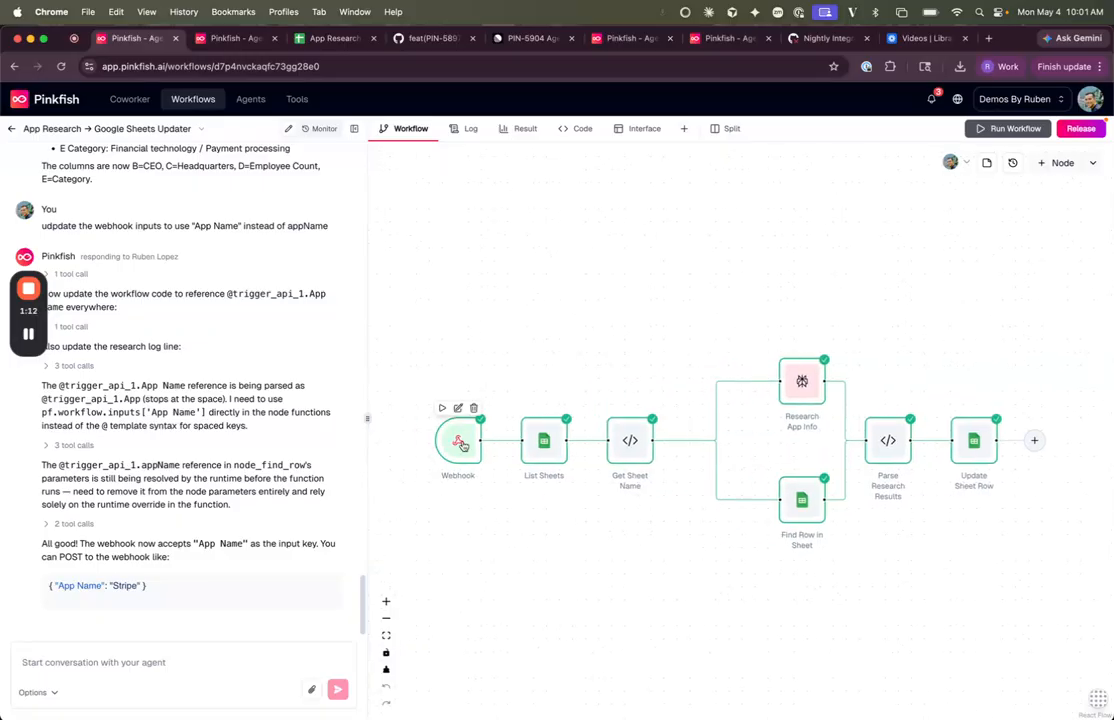
{"action": "left_click", "coordinate": [460, 443]}
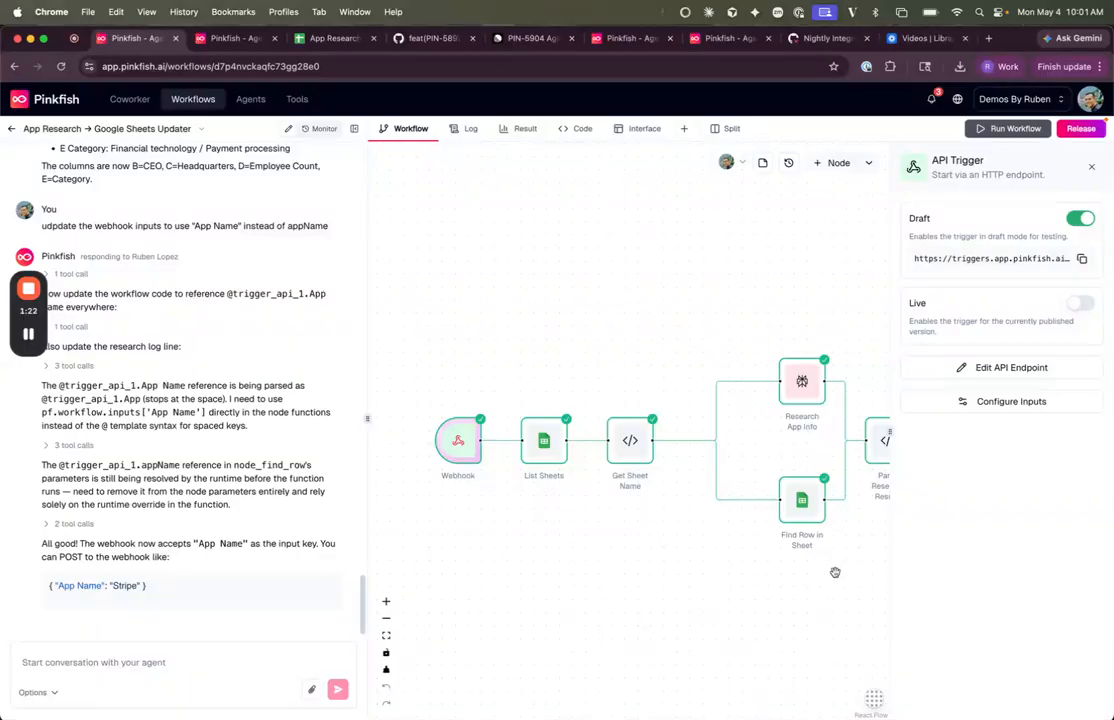
{"action": "left_click", "coordinate": [1024, 403]}
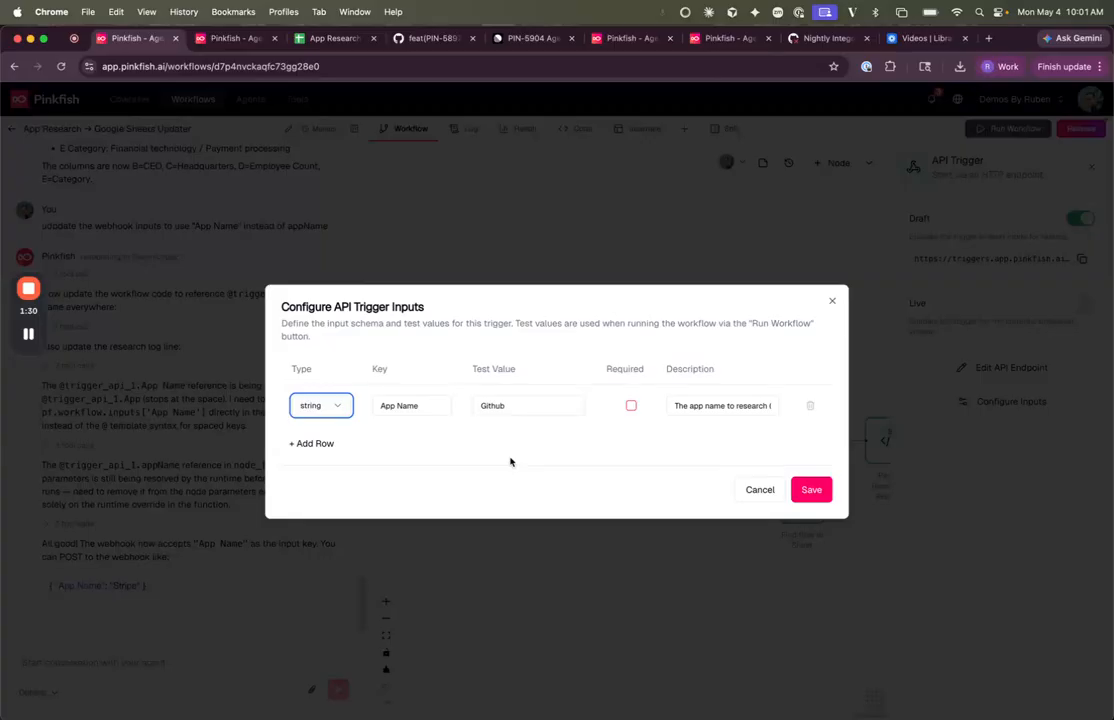
{"action": "left_click", "coordinate": [387, 405]}
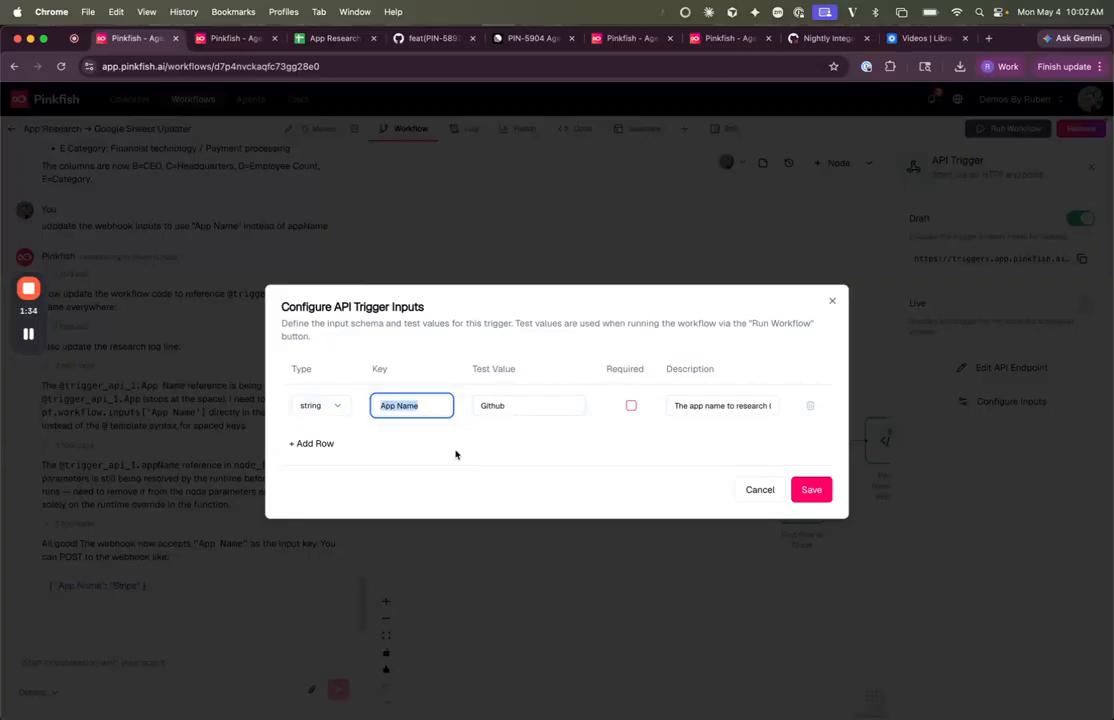
Compare the trigger's key and test value with the App Name header and GitHub cell in the spreadsheet, and close the input configuration.
{"action": "left_click", "coordinate": [325, 38]}
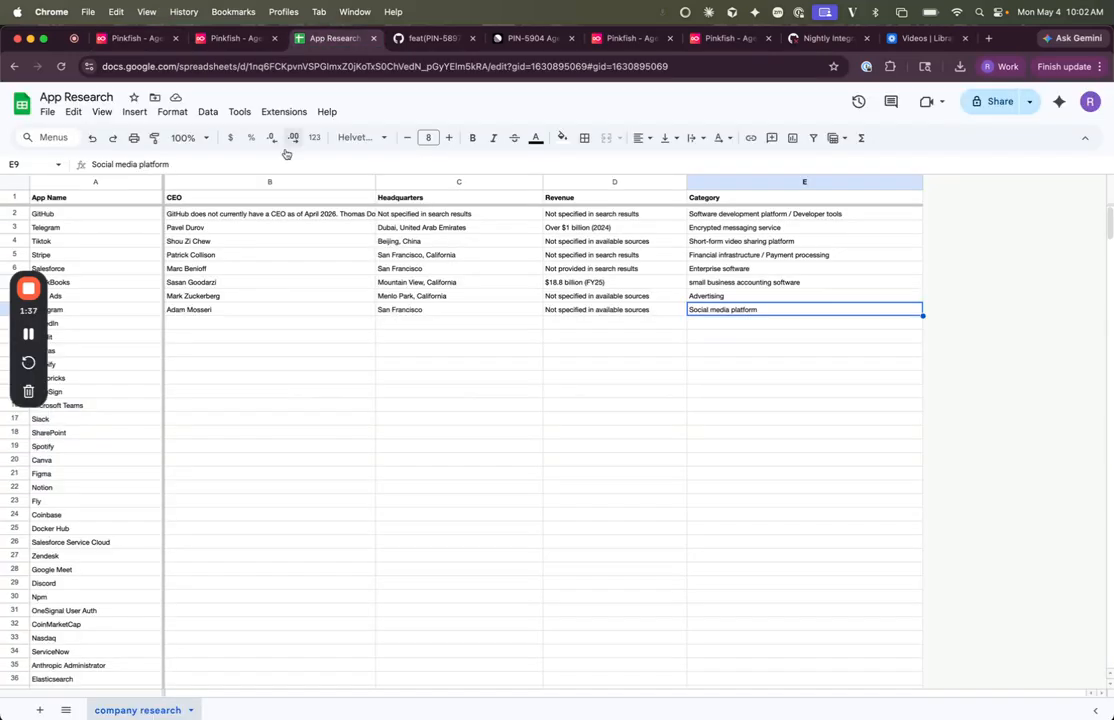
{"action": "left_click", "coordinate": [87, 197]}
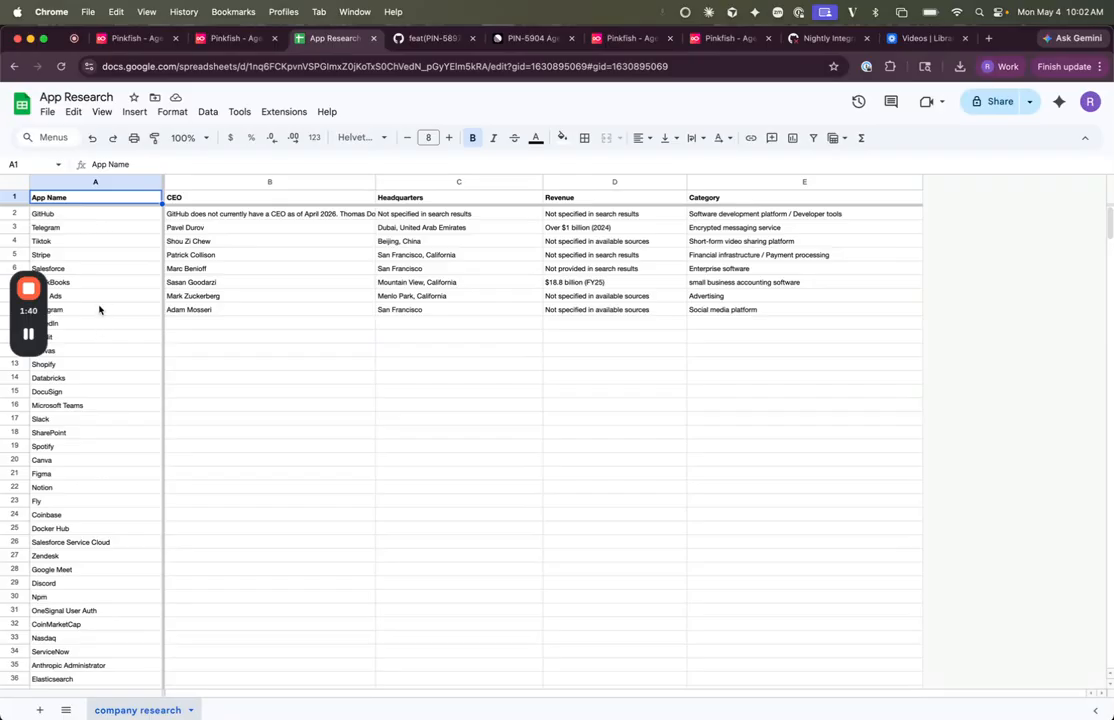
{"action": "left_click", "coordinate": [141, 44]}
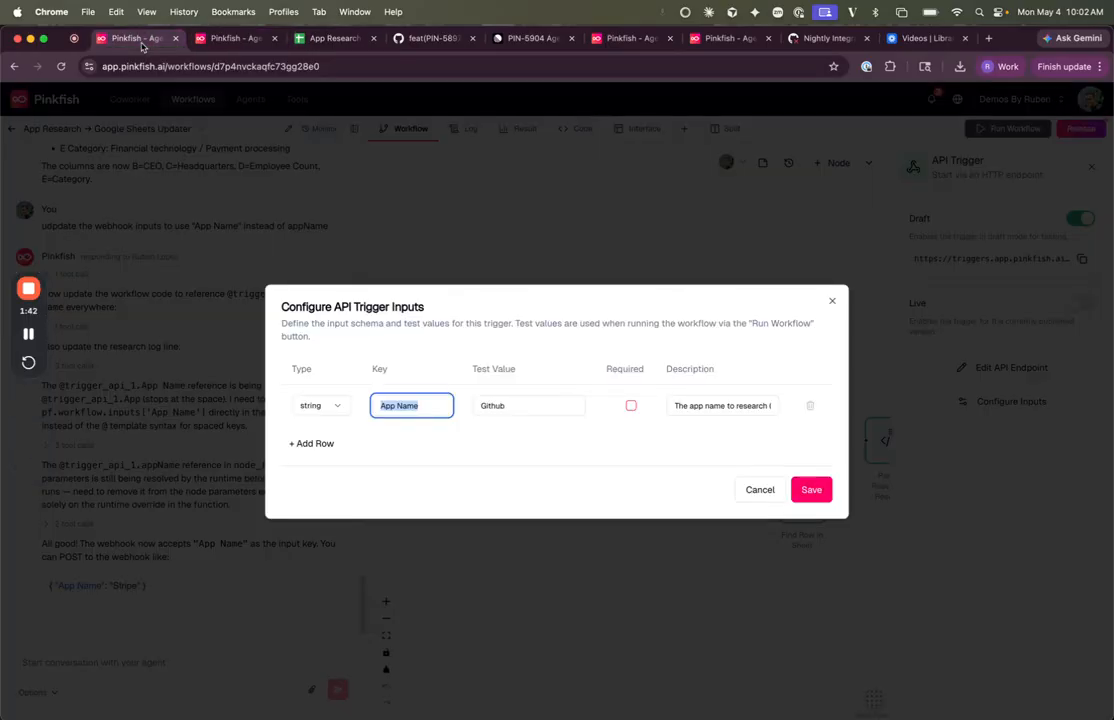
{"action": "key", "text": "Tab"}
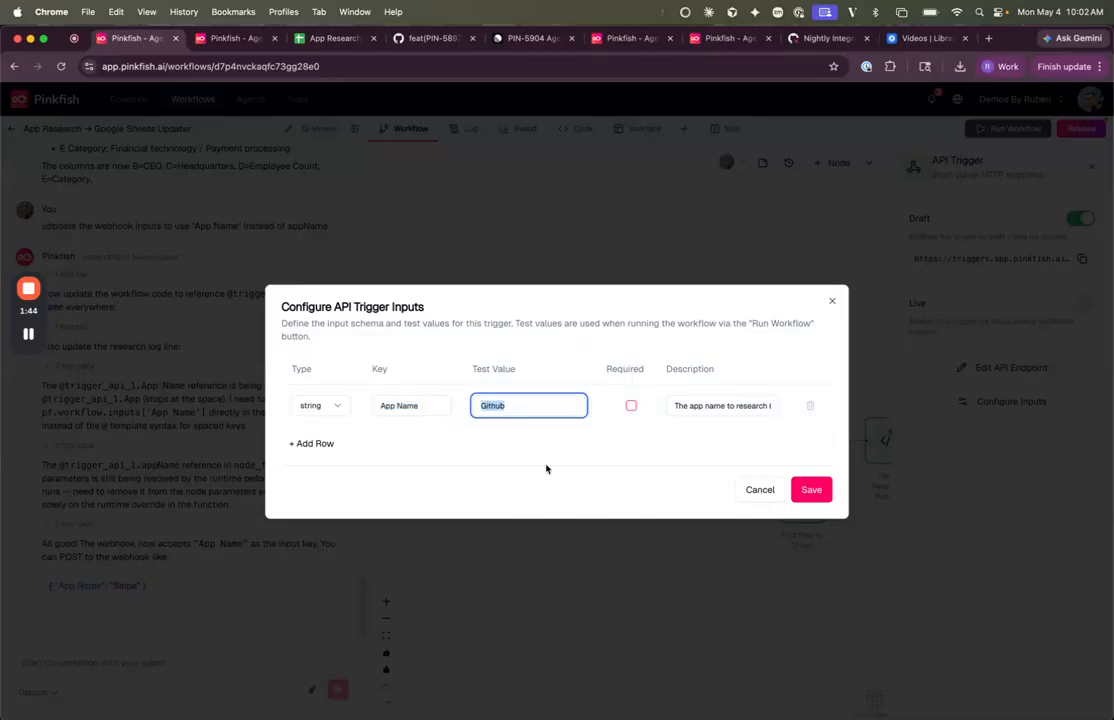
{"action": "left_click", "coordinate": [287, 31]}
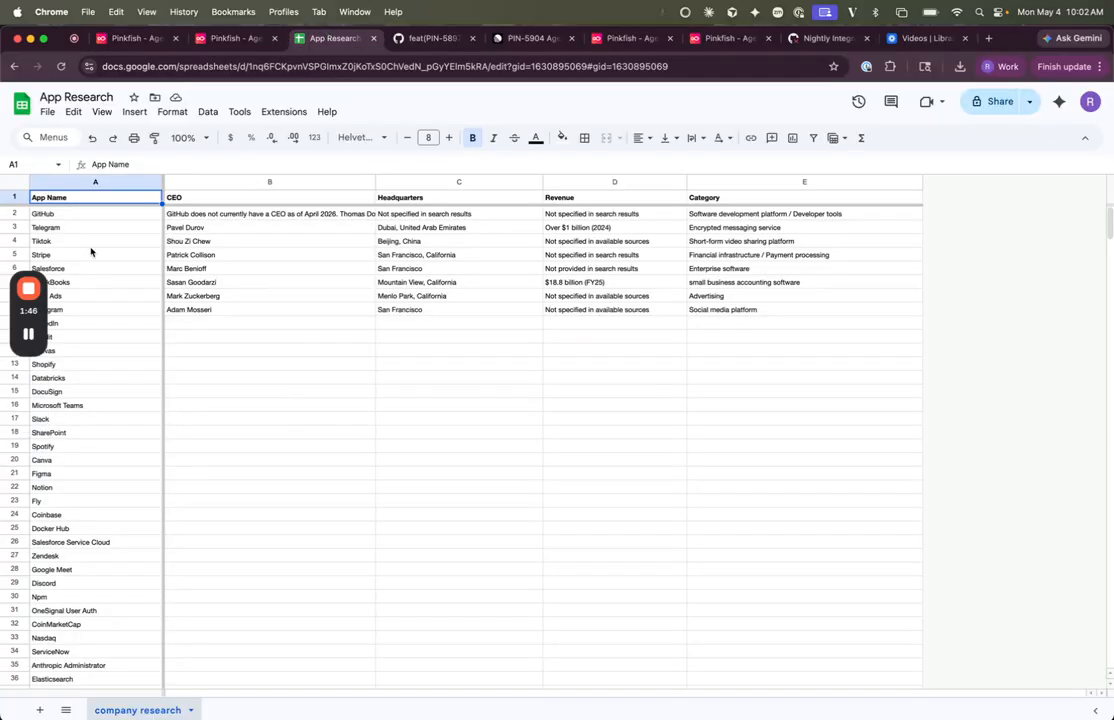
{"action": "left_click", "coordinate": [78, 215]}
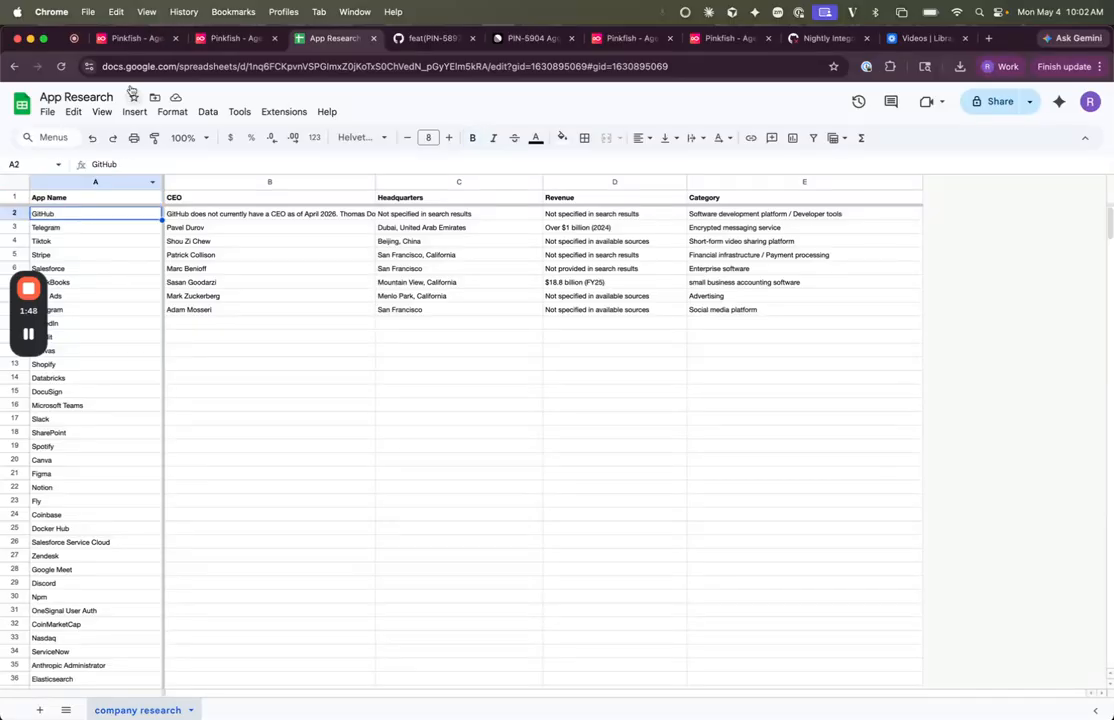
{"action": "left_click", "coordinate": [122, 40]}
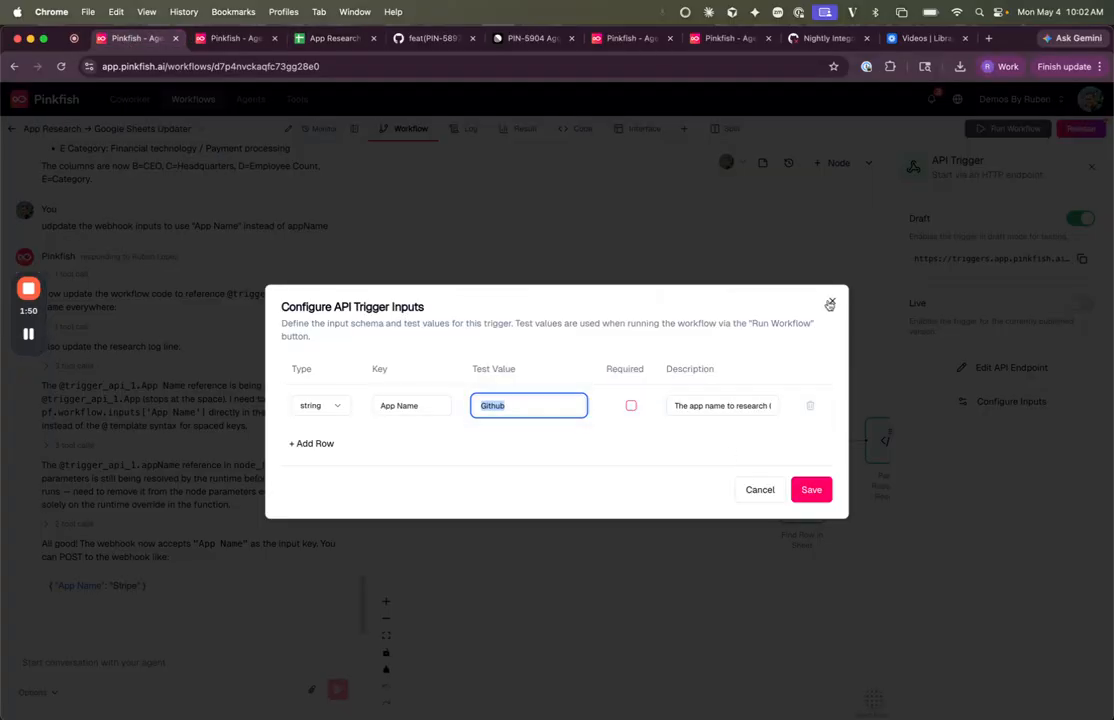
{"action": "left_click", "coordinate": [811, 489]}
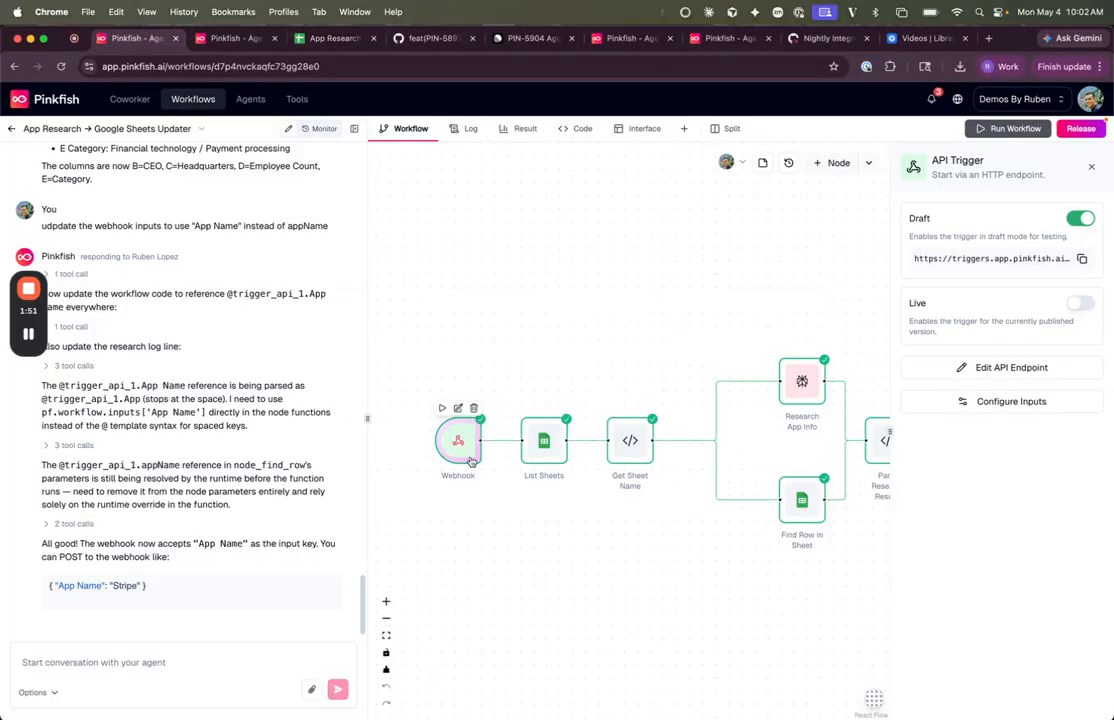
Compare the Webhook run form's App Name field with the spreadsheet's Instagram cell, and close the form without running the workflow.
{"action": "left_click", "coordinate": [441, 408]}
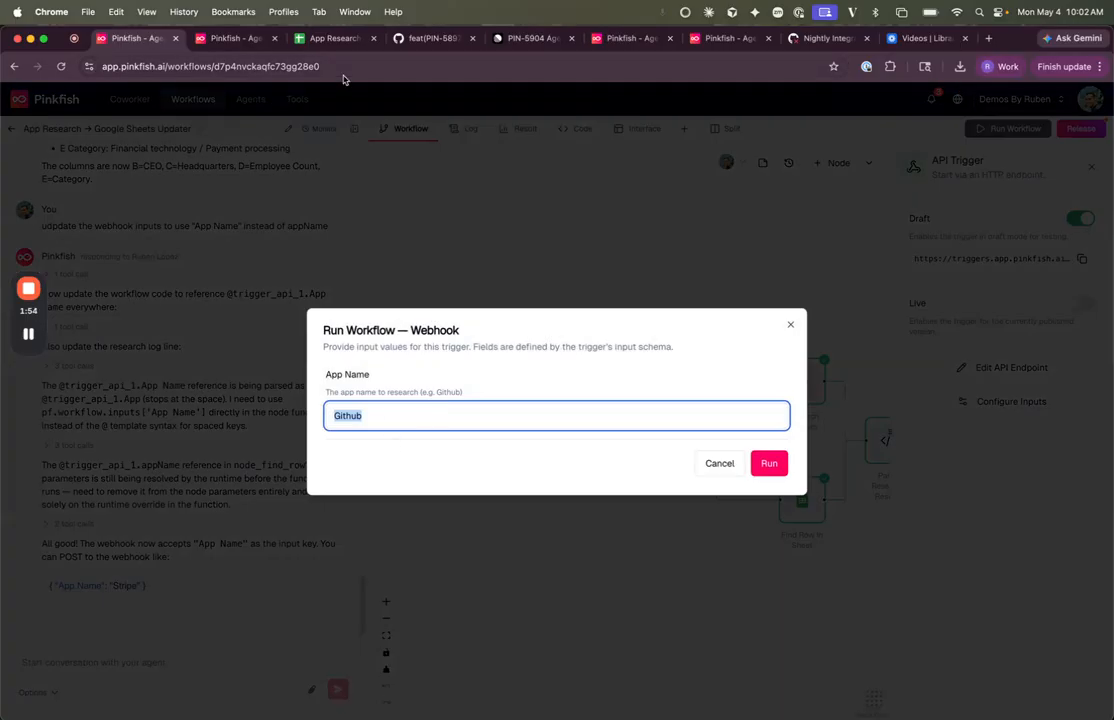
{"action": "left_click", "coordinate": [330, 39]}
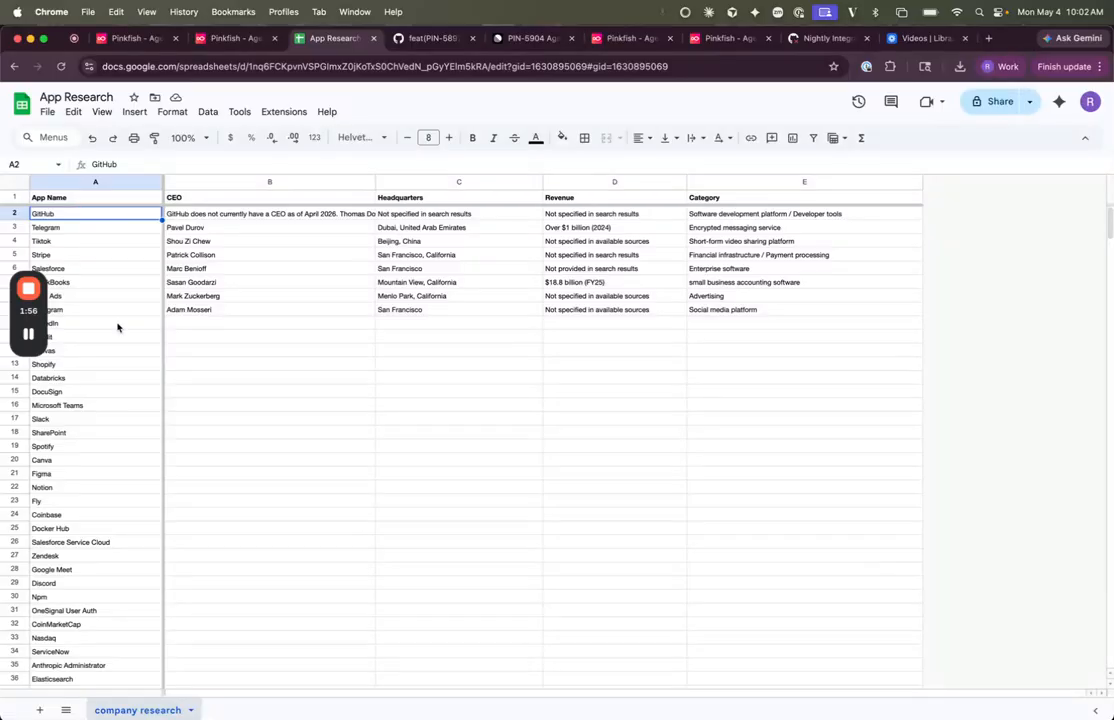
{"action": "left_click", "coordinate": [128, 312]}
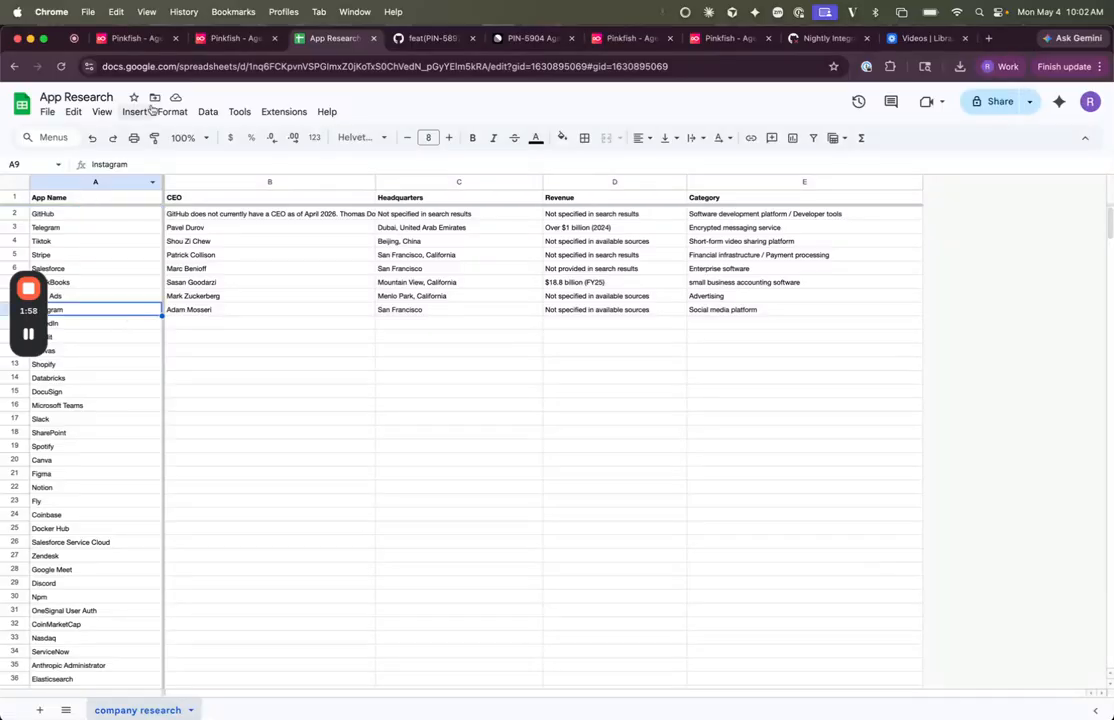
{"action": "left_click", "coordinate": [128, 44]}
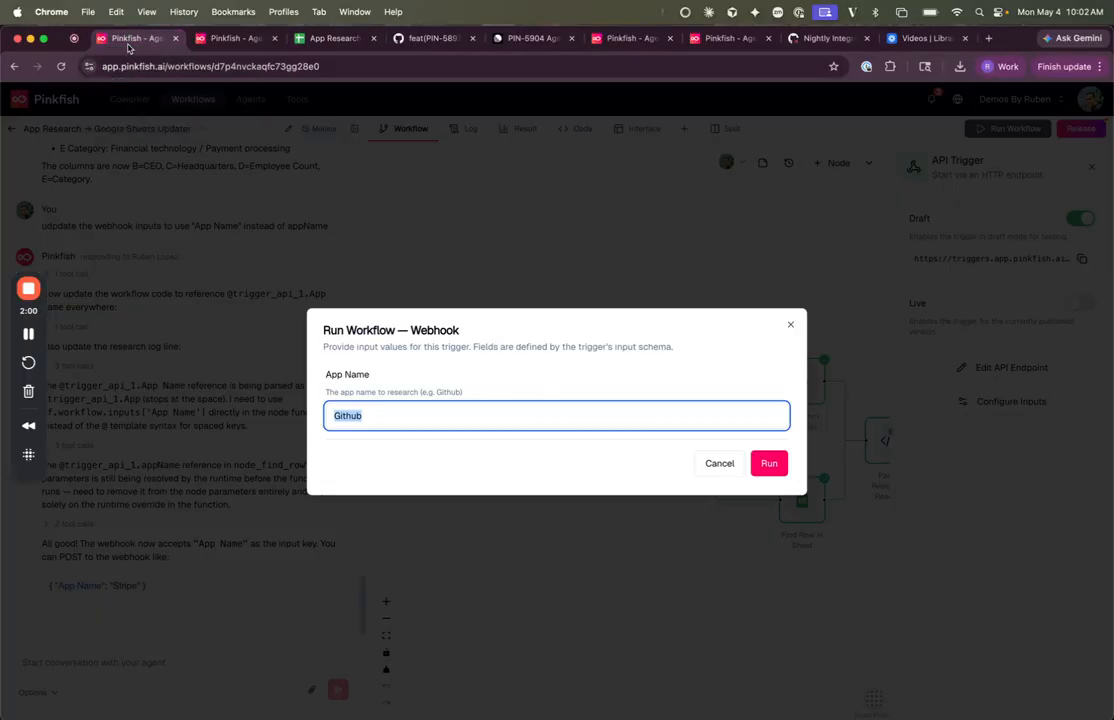
{"action": "left_click", "coordinate": [791, 325]}
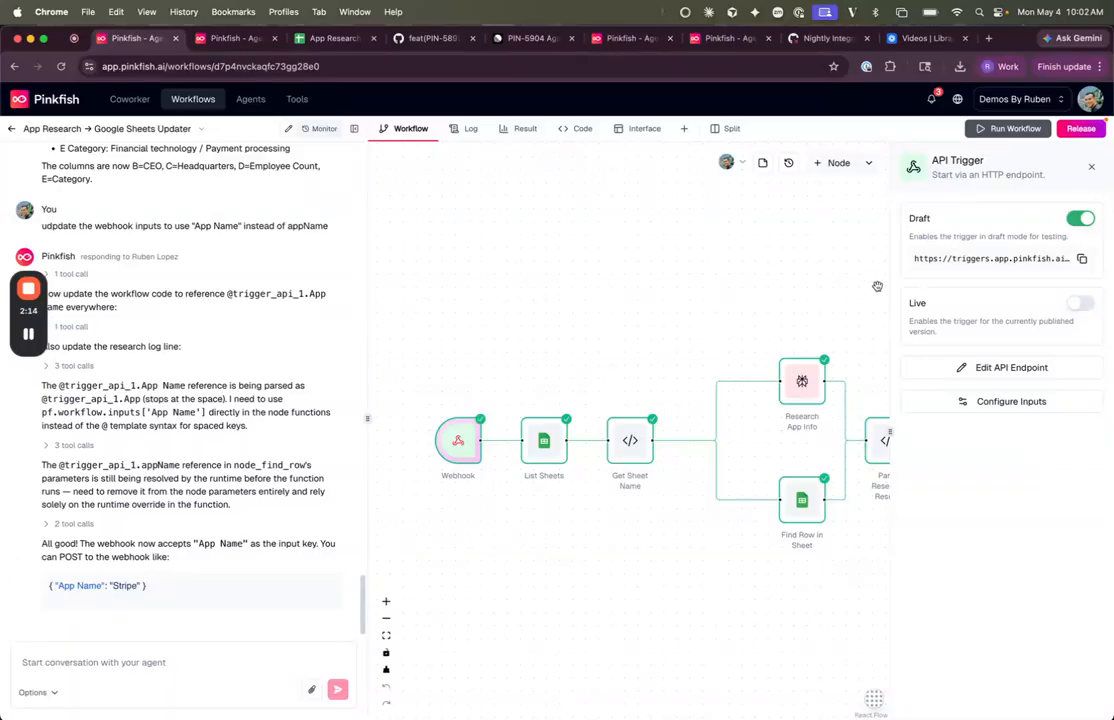
Switch to the Pinkfish workflow Queues page.
{"action": "left_click", "coordinate": [229, 40]}
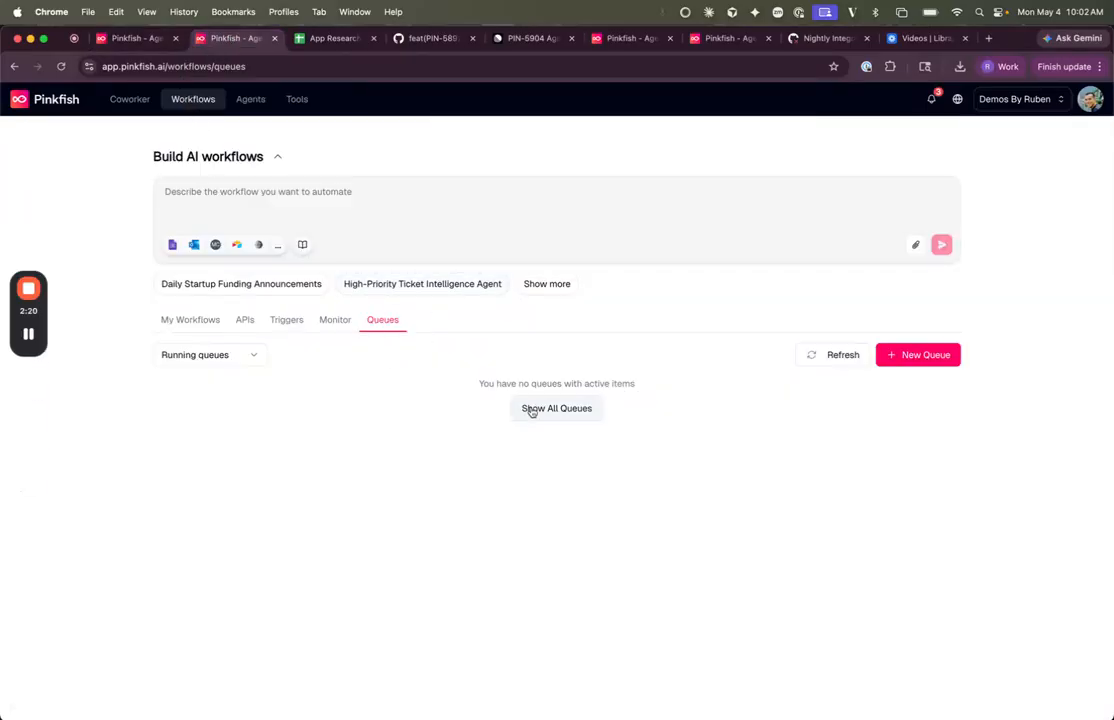
{"action": "left_click", "coordinate": [918, 354]}
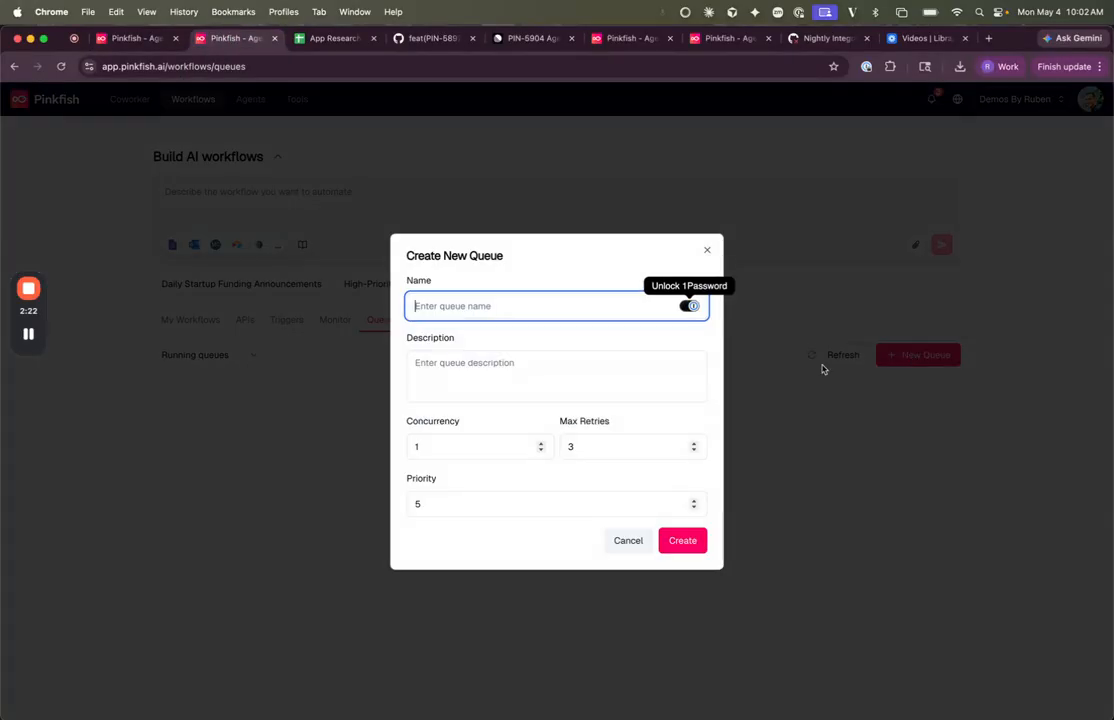
{"action": "double_click", "coordinate": [541, 444]}
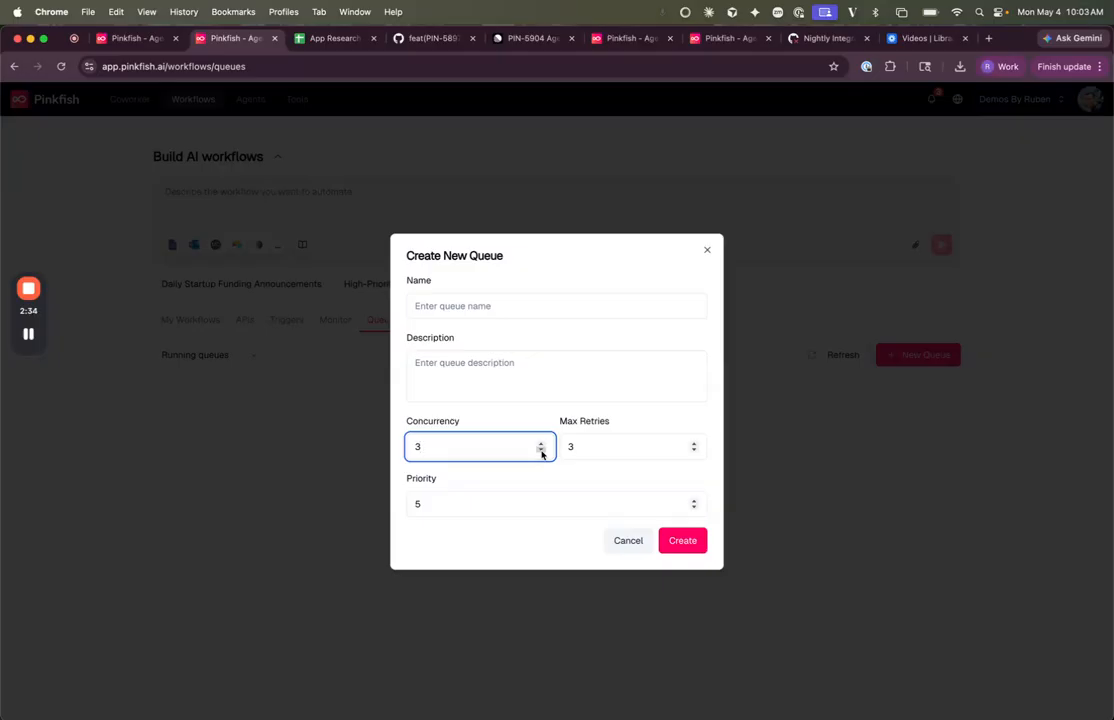
{"action": "left_click", "coordinate": [707, 251]}
Leave the new queue form and open the CSV batch upload for the Research App usage queue without choosing a file yet.
{"action": "left_click", "coordinate": [541, 412]}
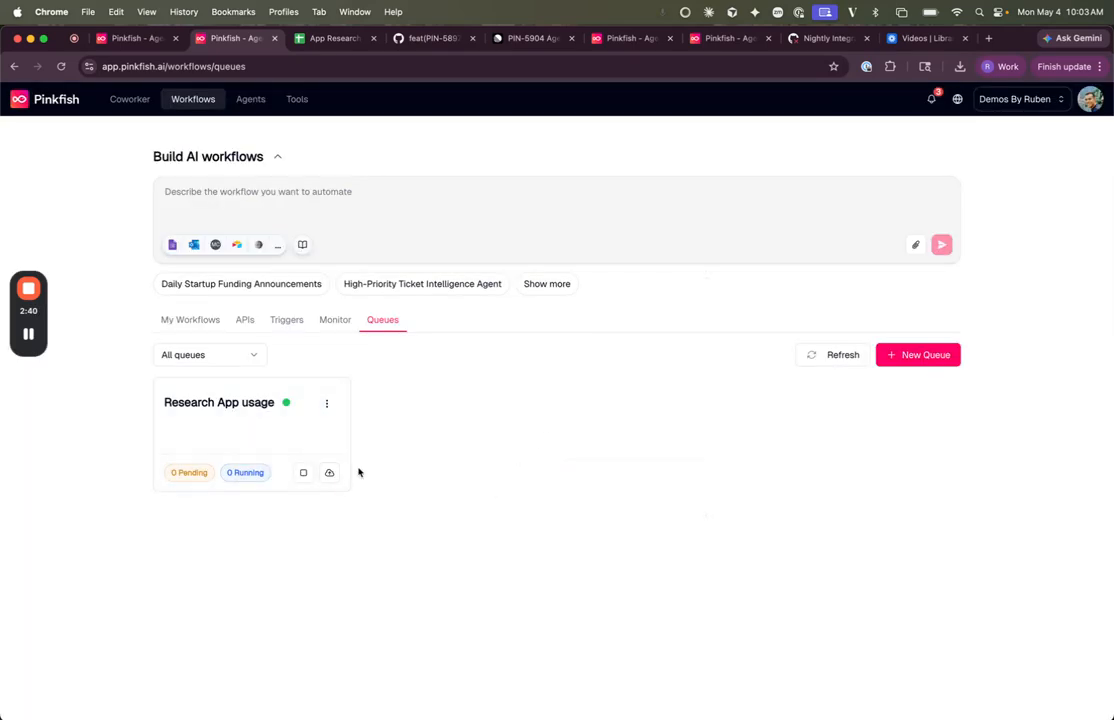
{"action": "left_click", "coordinate": [330, 476]}
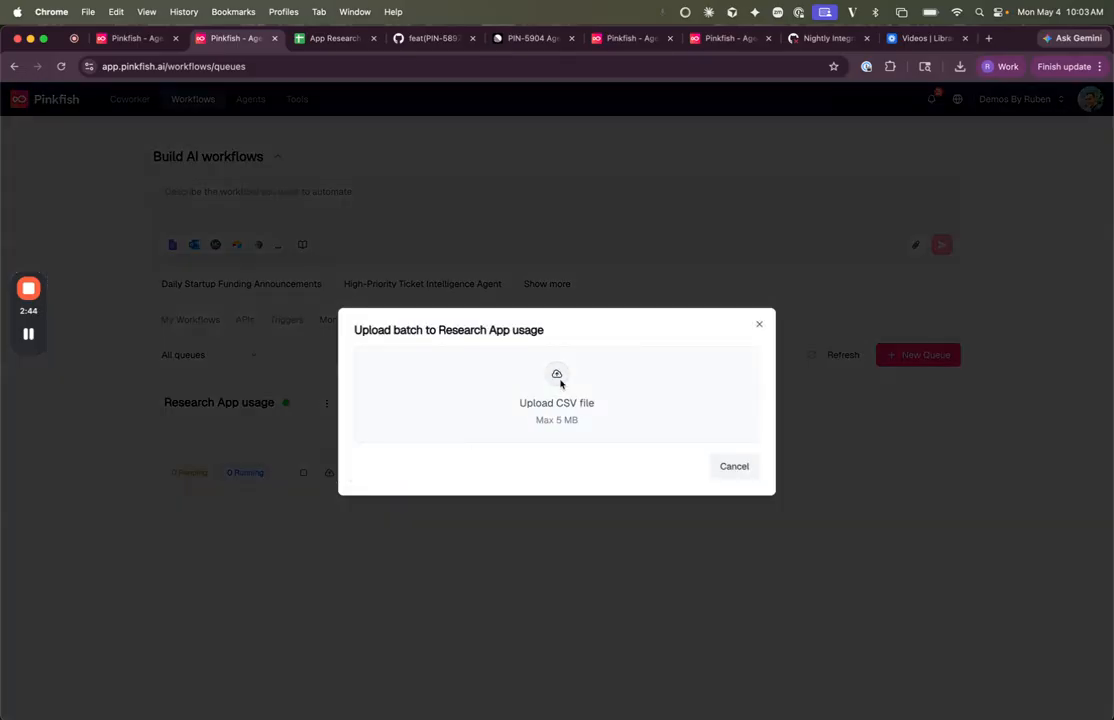
{"action": "left_click", "coordinate": [560, 383]}
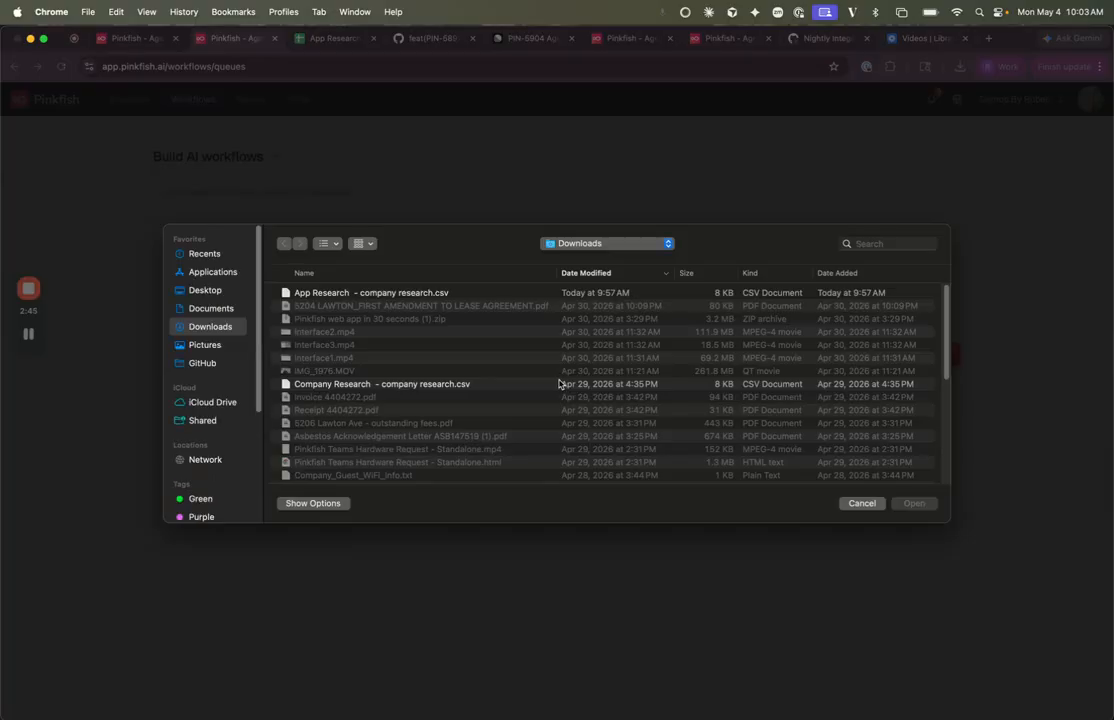
{"action": "left_click", "coordinate": [864, 503]}
Switch to the App Research spreadsheet and download its company research sheet as a Comma Separated Values (.csv) file.
{"action": "left_click", "coordinate": [333, 38]}
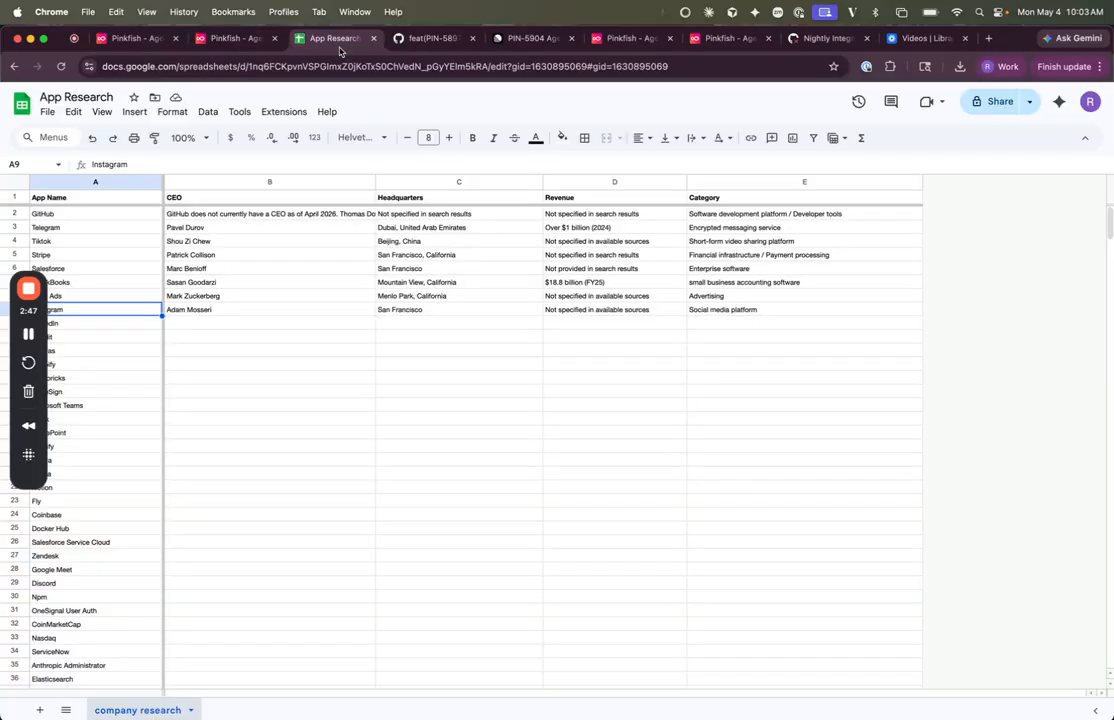
{"action": "left_click", "coordinate": [47, 112]}
{"action": "mouse_move", "coordinate": [94, 275]}
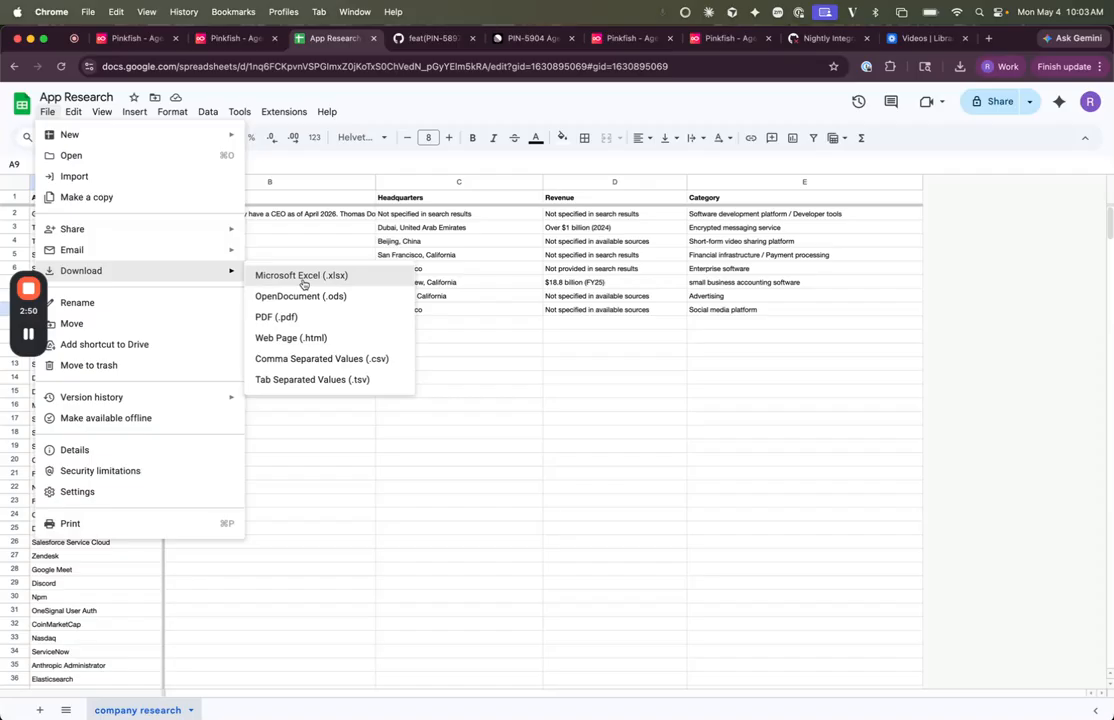
{"action": "left_click", "coordinate": [322, 361]}
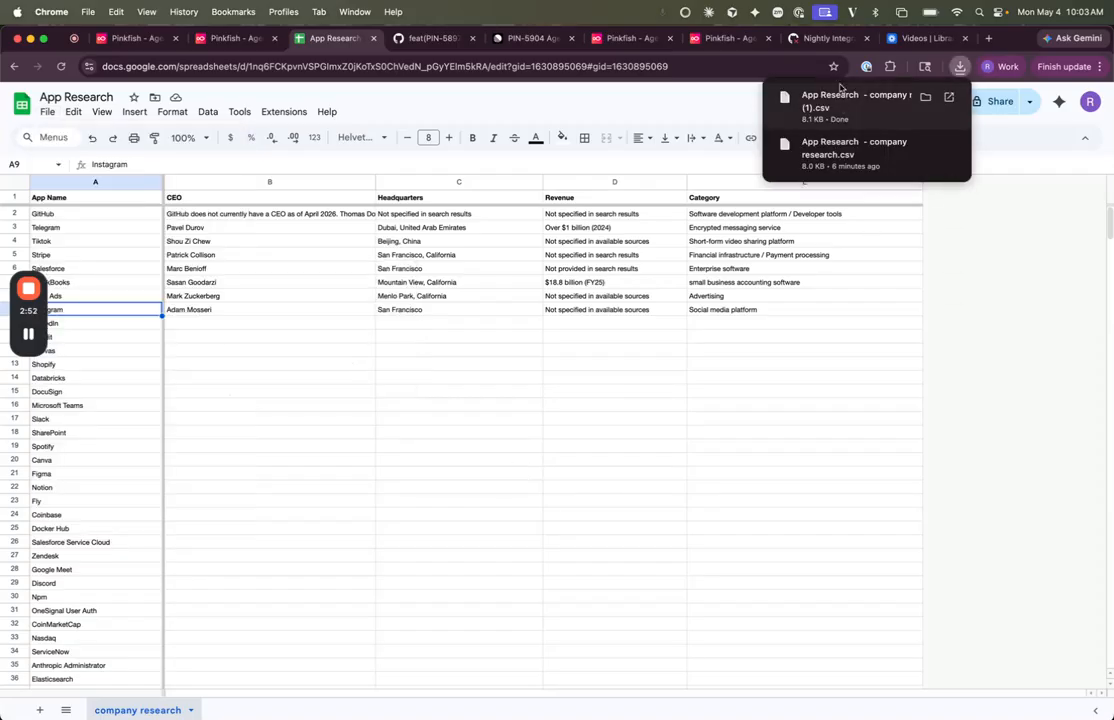
Return to the Research App usage batch upload and load the file "App Research - company research.csv" from Downloads.
{"action": "left_click", "coordinate": [226, 39]}
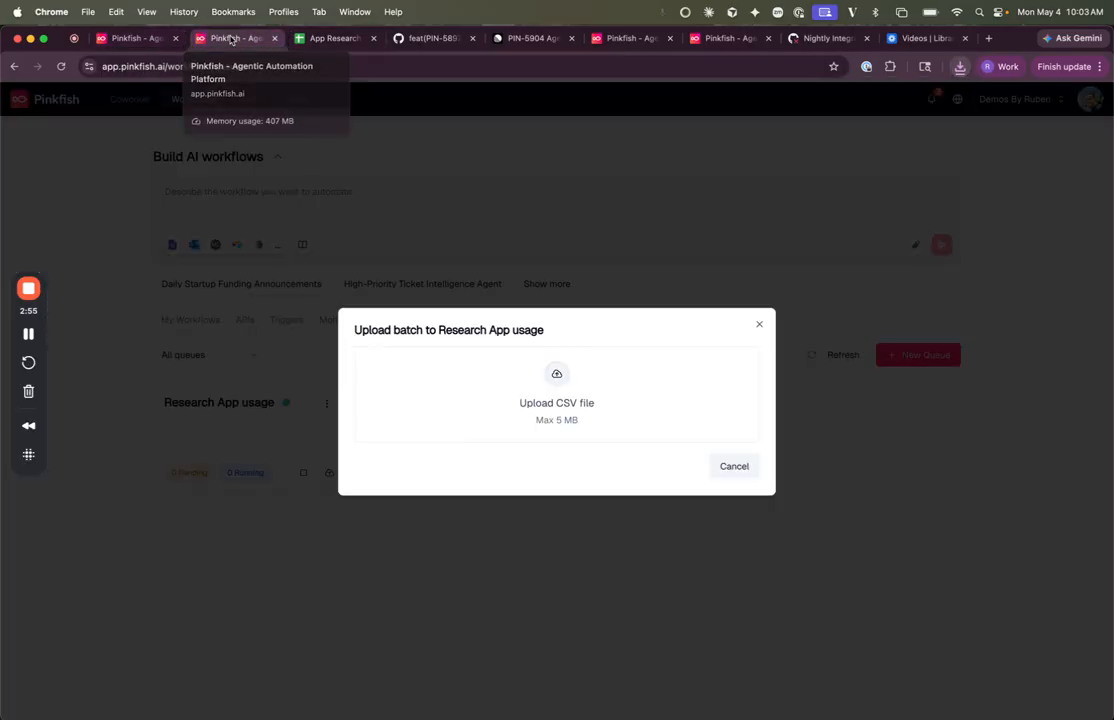
{"action": "left_click", "coordinate": [538, 393]}
{"action": "left_click", "coordinate": [447, 306]}
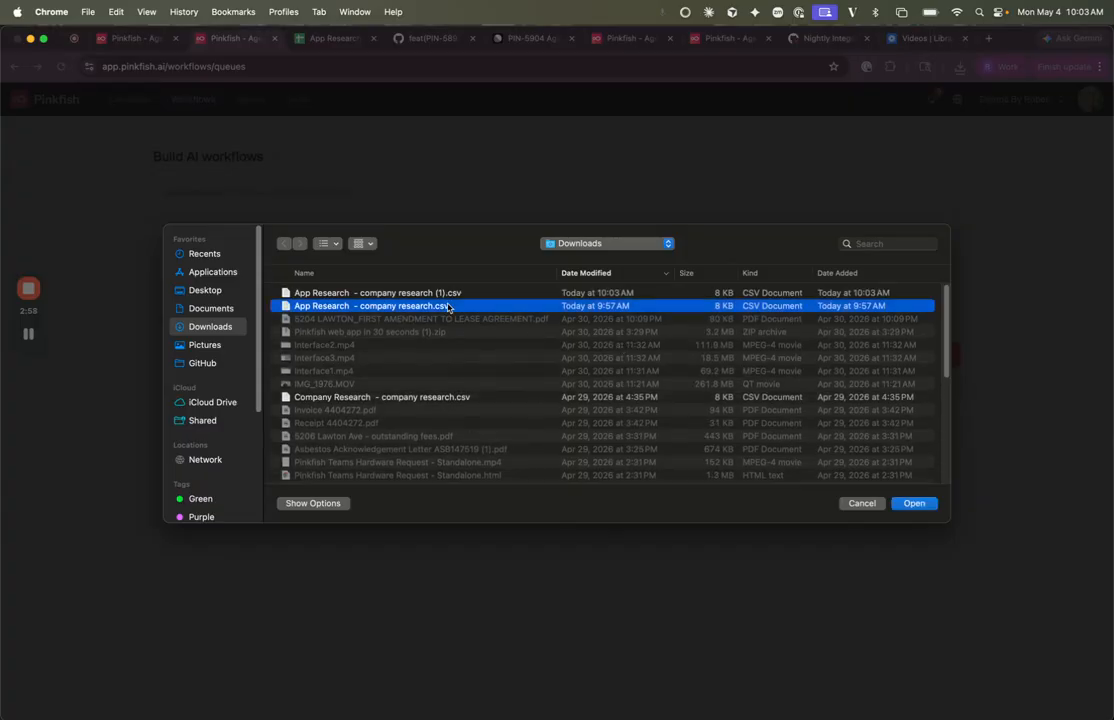
{"action": "double_click", "coordinate": [447, 306]}
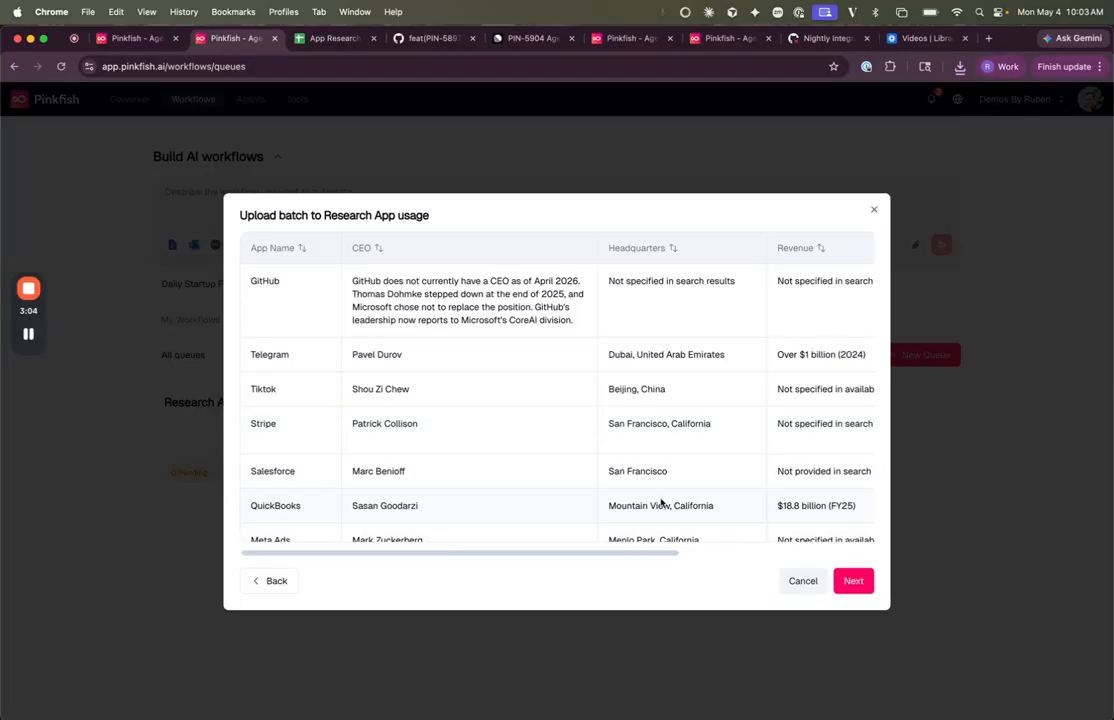
Review the rows and columns in the uploaded CSV's preview and continue to the batch settings.
{"action": "scroll", "coordinate": [659, 435], "scroll_direction": "right", "scroll_amount": 5}
{"action": "scroll", "coordinate": [659, 502], "scroll_direction": "left", "scroll_amount": 4}
{"action": "scroll", "coordinate": [660, 502], "scroll_direction": "down", "scroll_amount": 3}
{"action": "scroll", "coordinate": [660, 502], "scroll_direction": "up", "scroll_amount": 3}
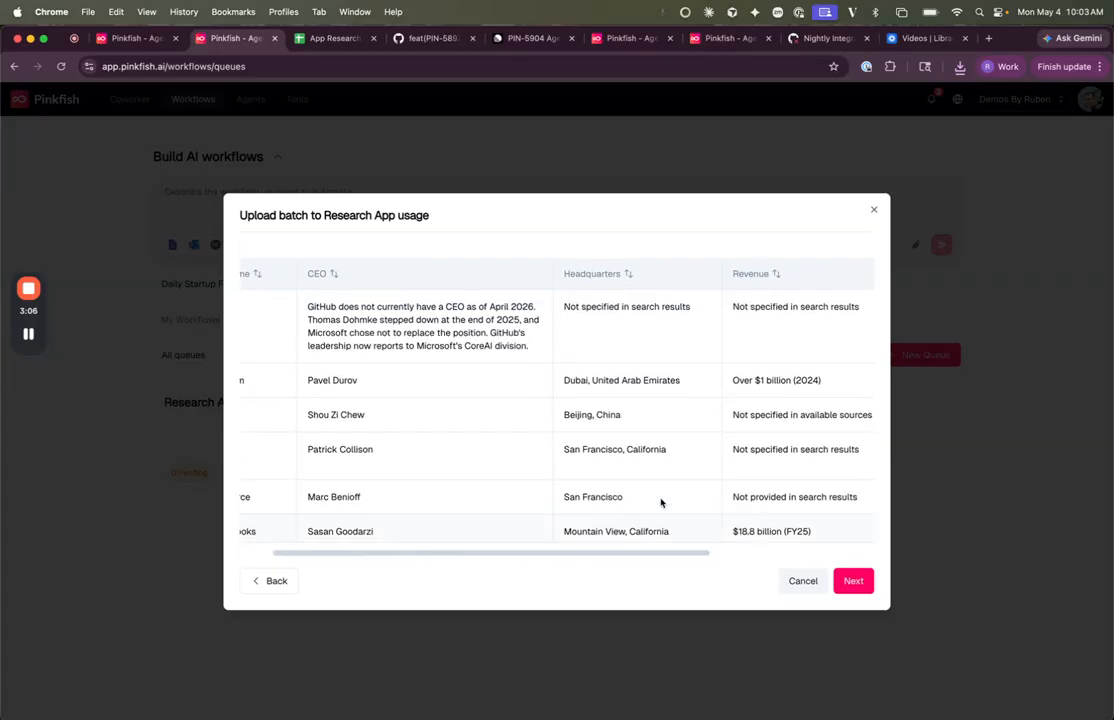
{"action": "scroll", "coordinate": [645, 502], "scroll_direction": "left", "scroll_amount": 2}
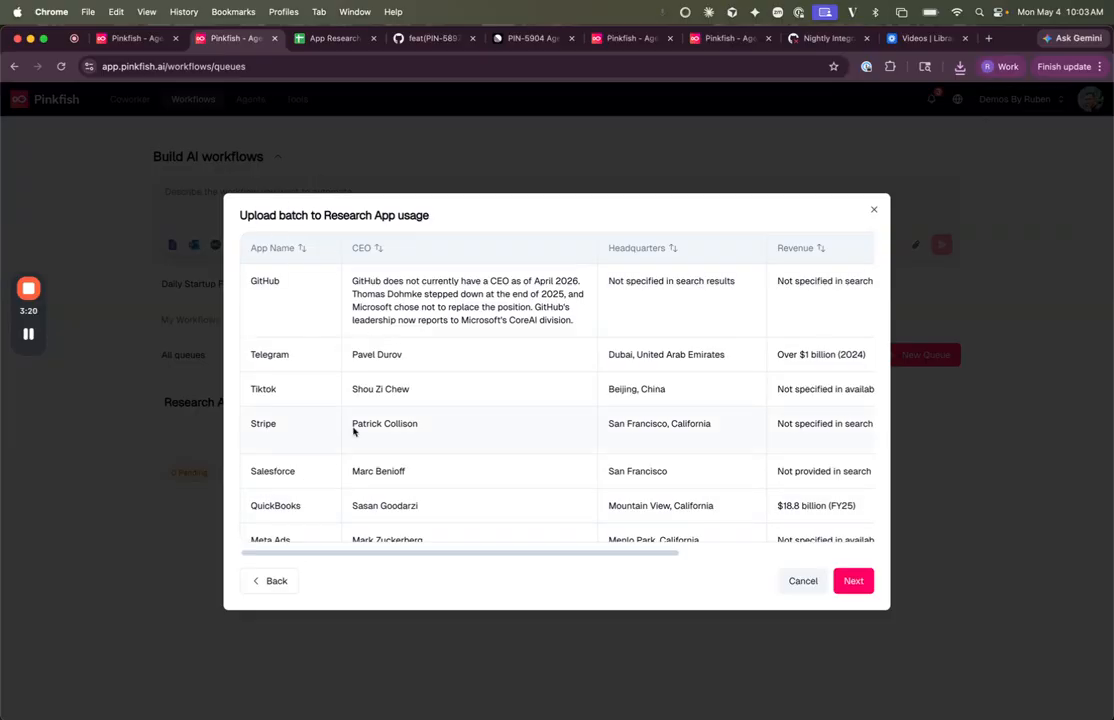
{"action": "scroll", "coordinate": [520, 390], "scroll_direction": "down", "scroll_amount": 1}
{"action": "left_click", "coordinate": [855, 581]}
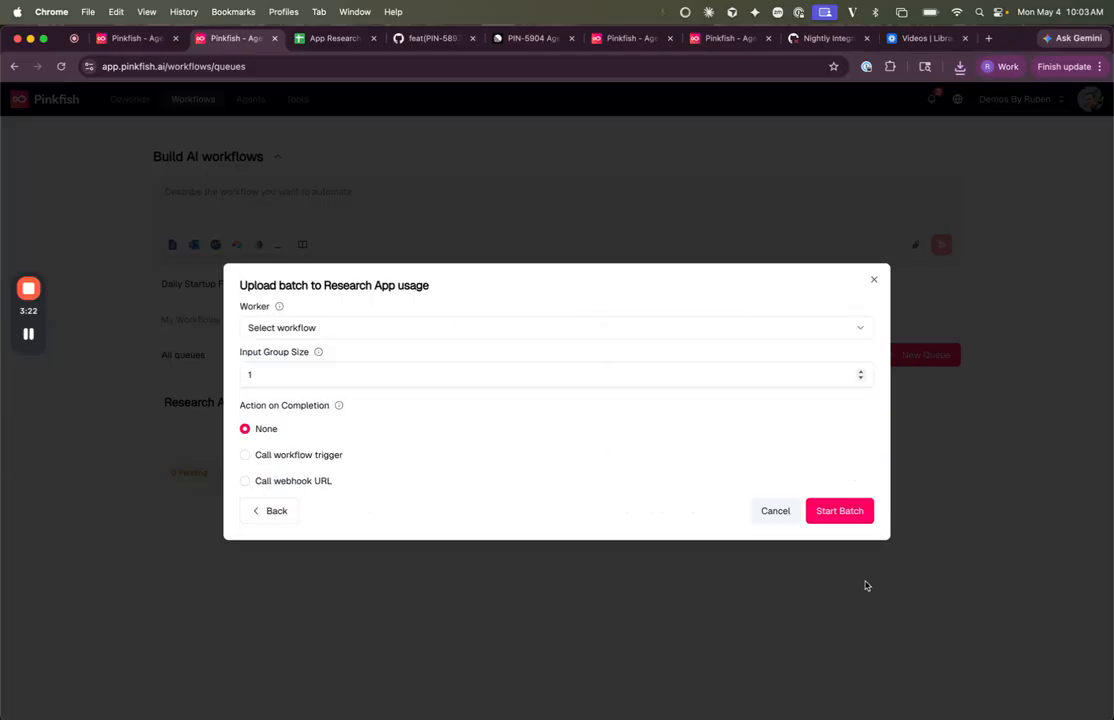
Compare the batch's available worker workflows with the open workflow's name and its draft and live trigger settings.
{"action": "left_click", "coordinate": [362, 330]}
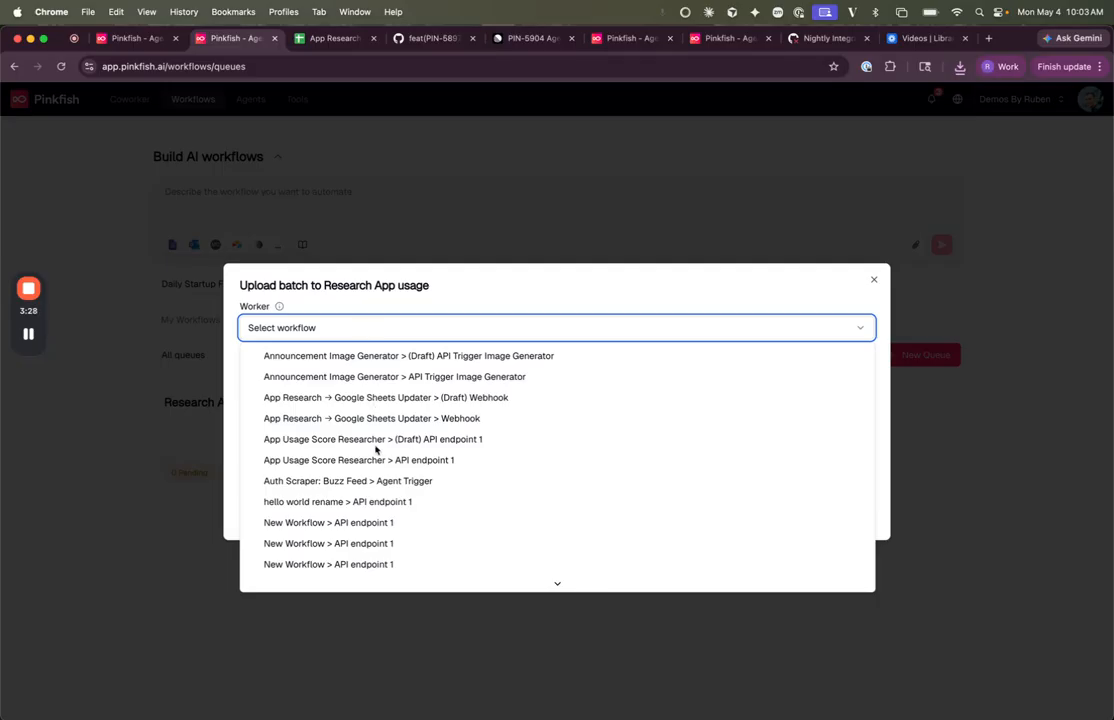
{"action": "left_click", "coordinate": [128, 37]}
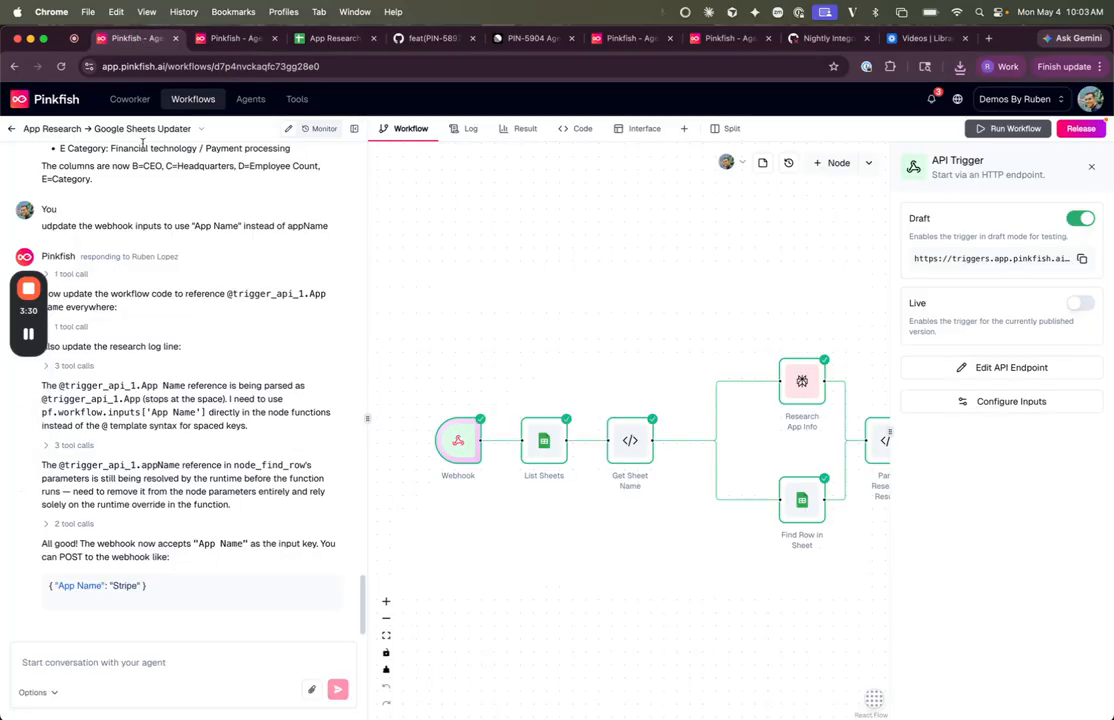
{"action": "left_click", "coordinate": [230, 37]}
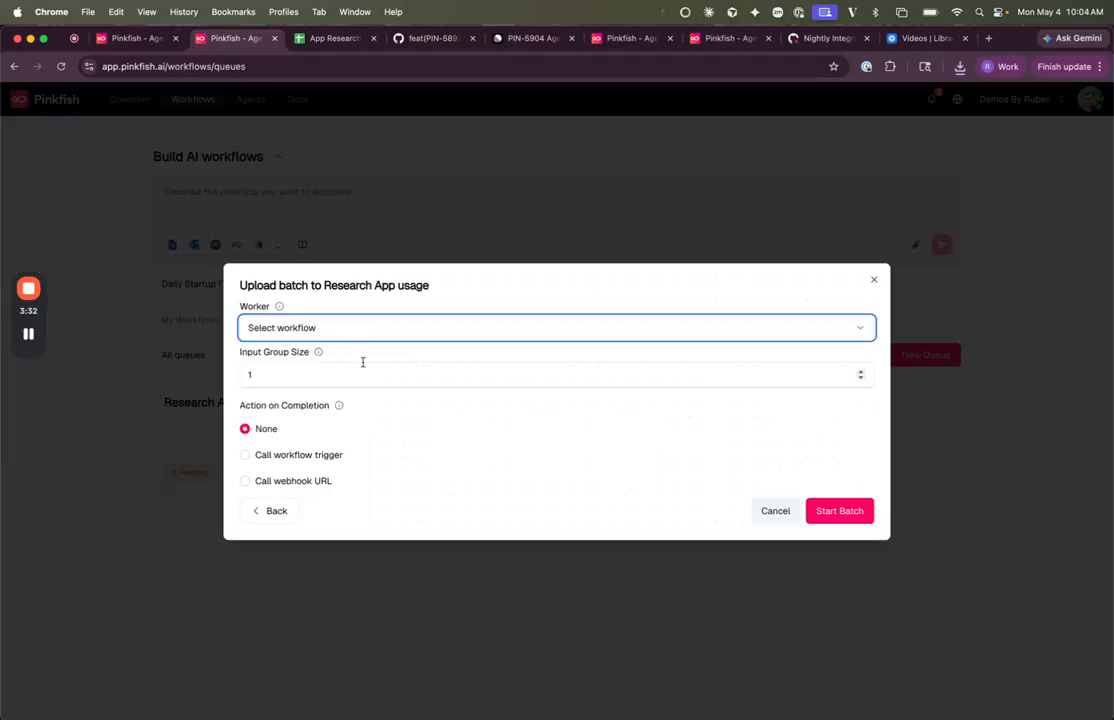
{"action": "left_click", "coordinate": [387, 328]}
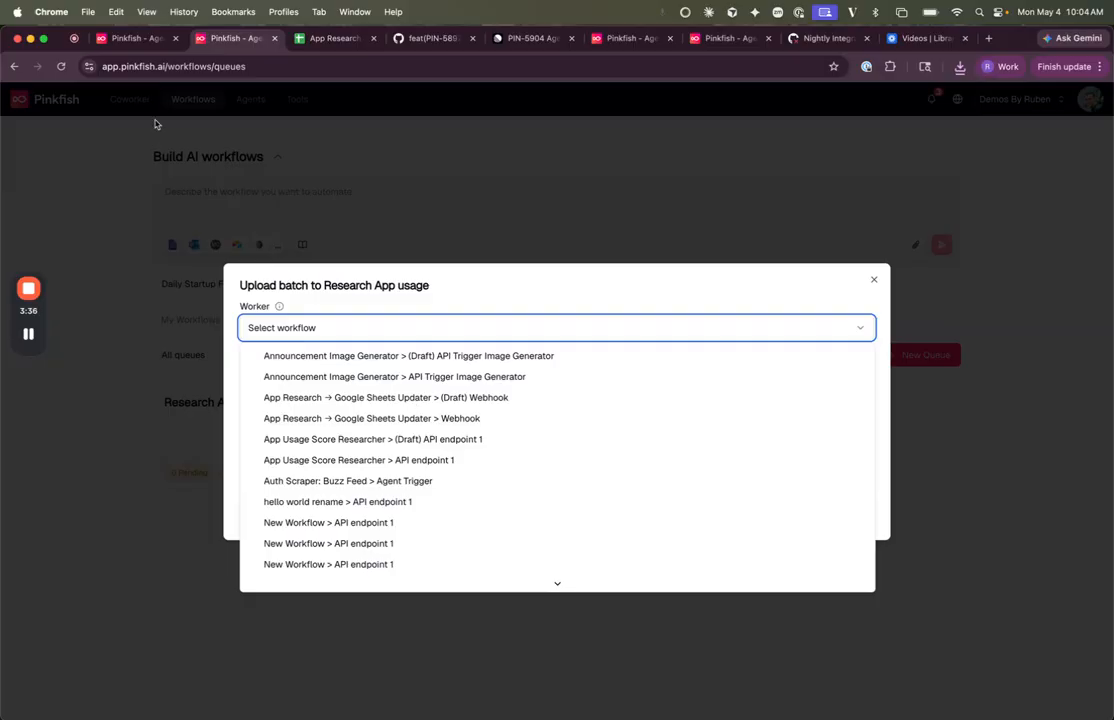
{"action": "left_click", "coordinate": [130, 38]}
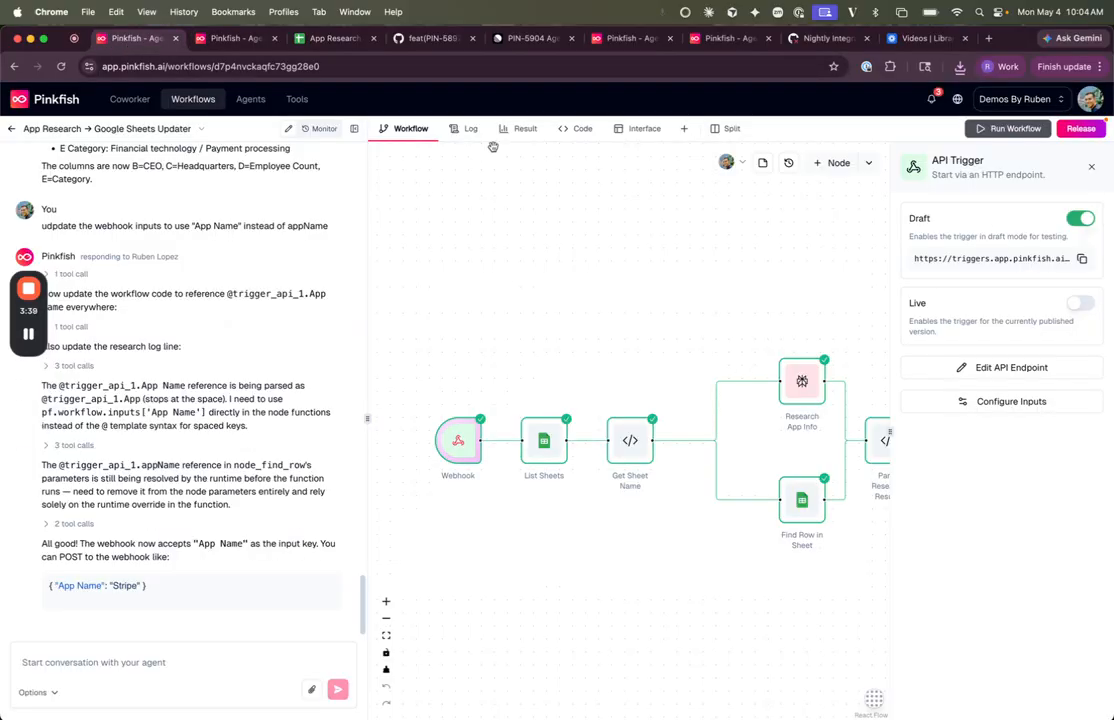
{"action": "left_click", "coordinate": [230, 38]}
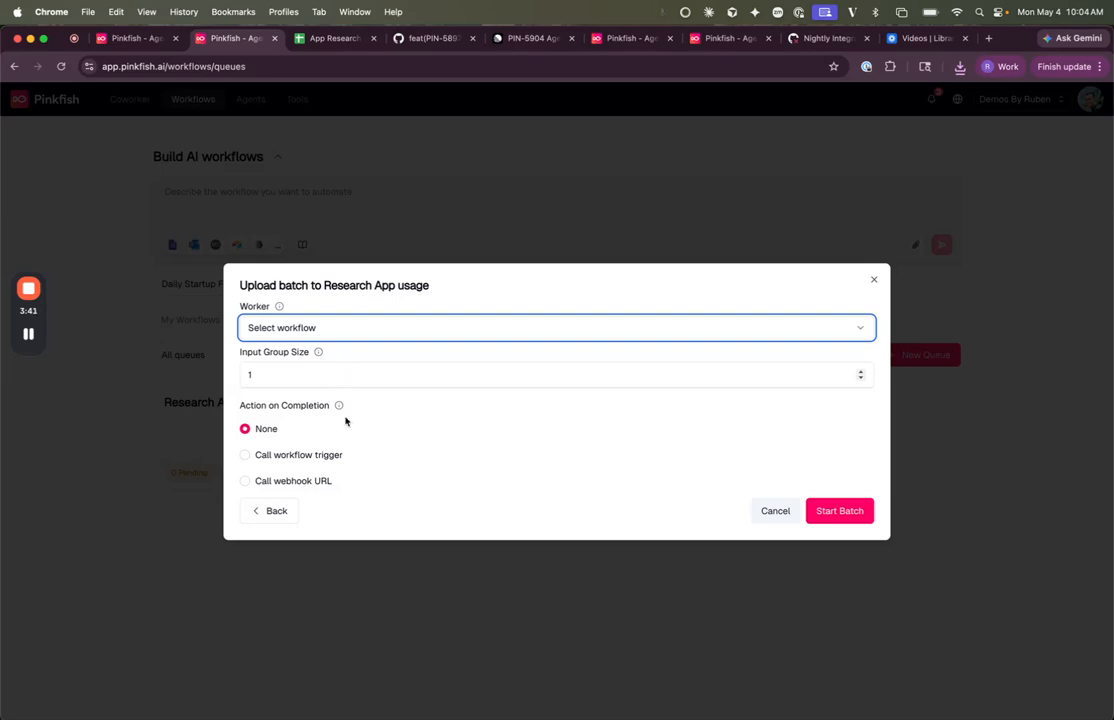
Set the batch worker to App Research → Google Sheets Updater > (Draft) Webhook and start the batch.
{"action": "left_click", "coordinate": [410, 334]}
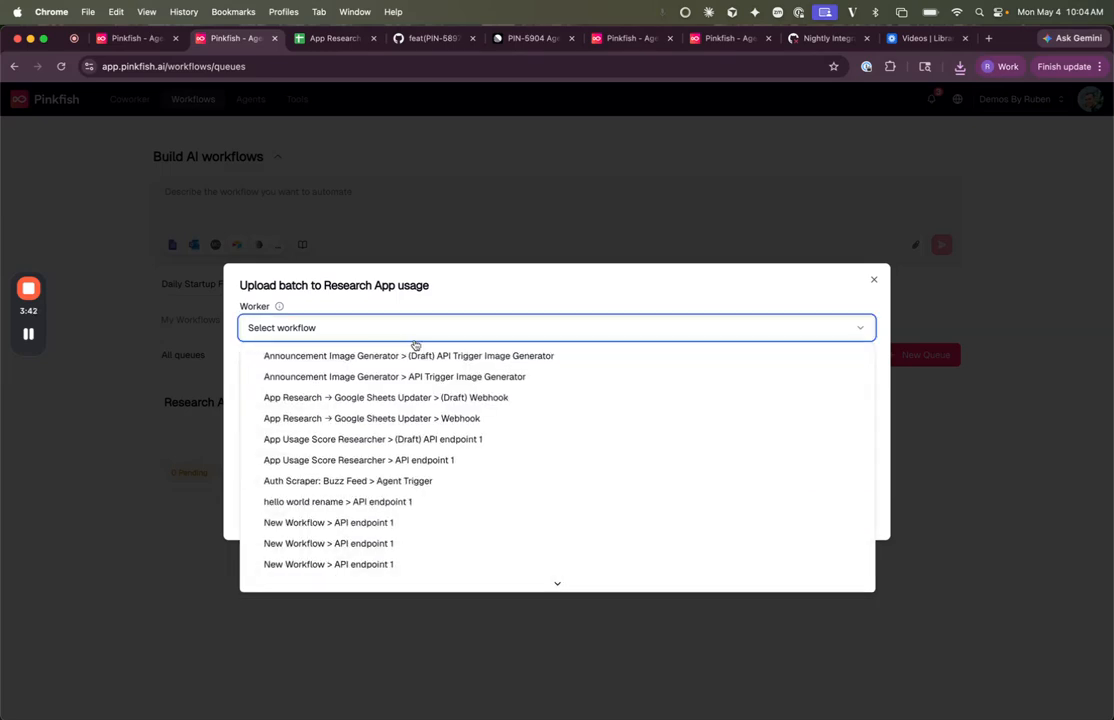
{"action": "left_click", "coordinate": [437, 398]}
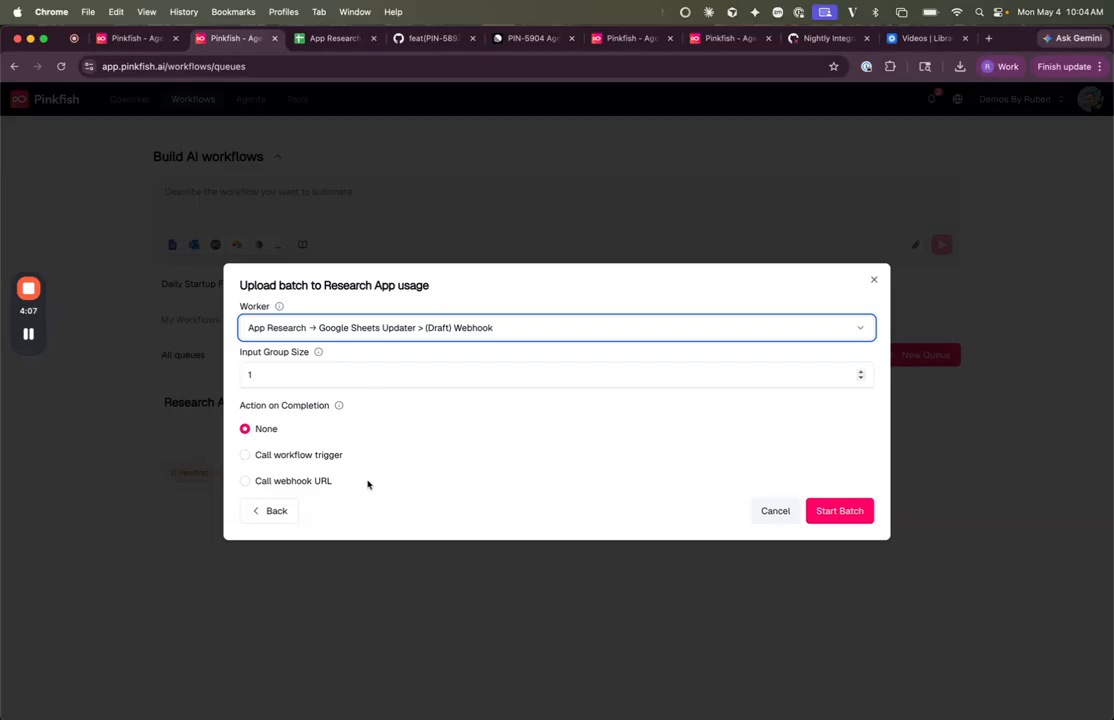
{"action": "left_click", "coordinate": [840, 512]}
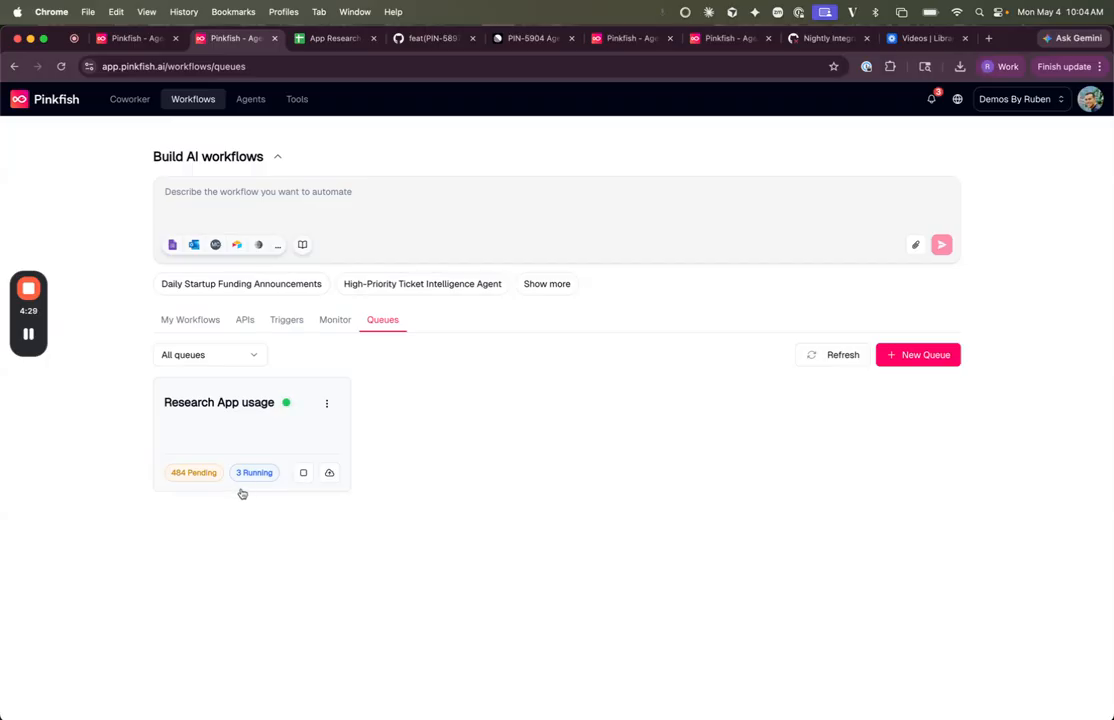
Open the Research App usage queue's run monitor and exclude Pending runs with the status filter.
{"action": "left_click", "coordinate": [233, 448]}
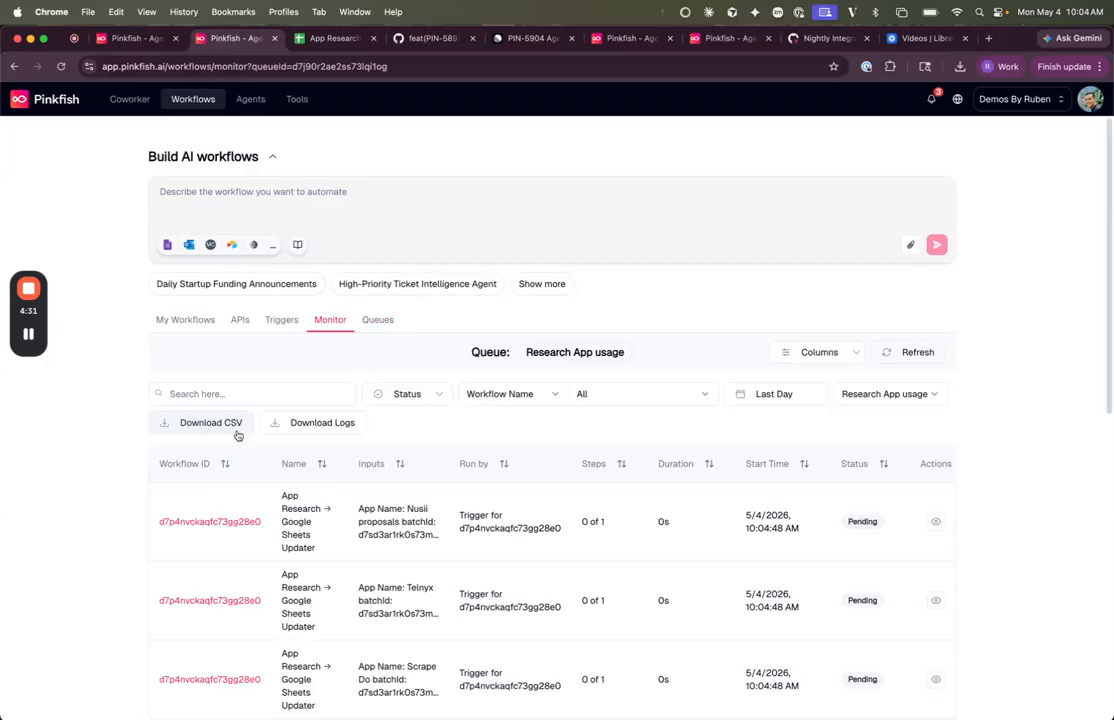
{"action": "scroll", "coordinate": [795, 450], "scroll_direction": "down", "scroll_amount": 2}
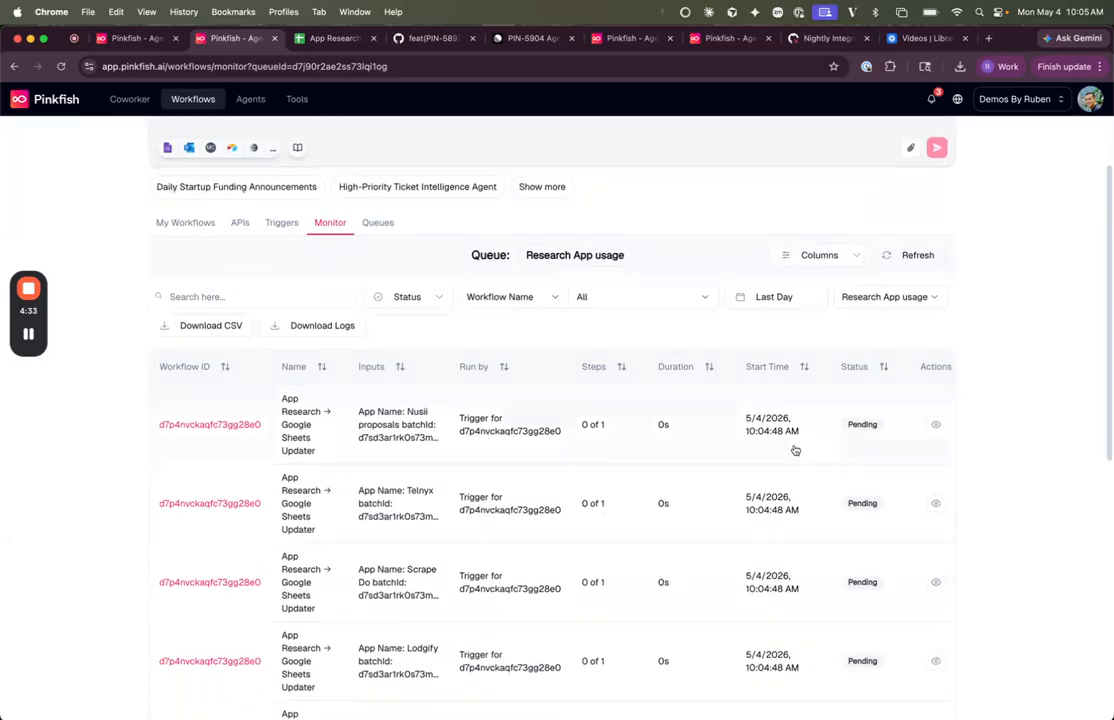
{"action": "left_click", "coordinate": [423, 297]}
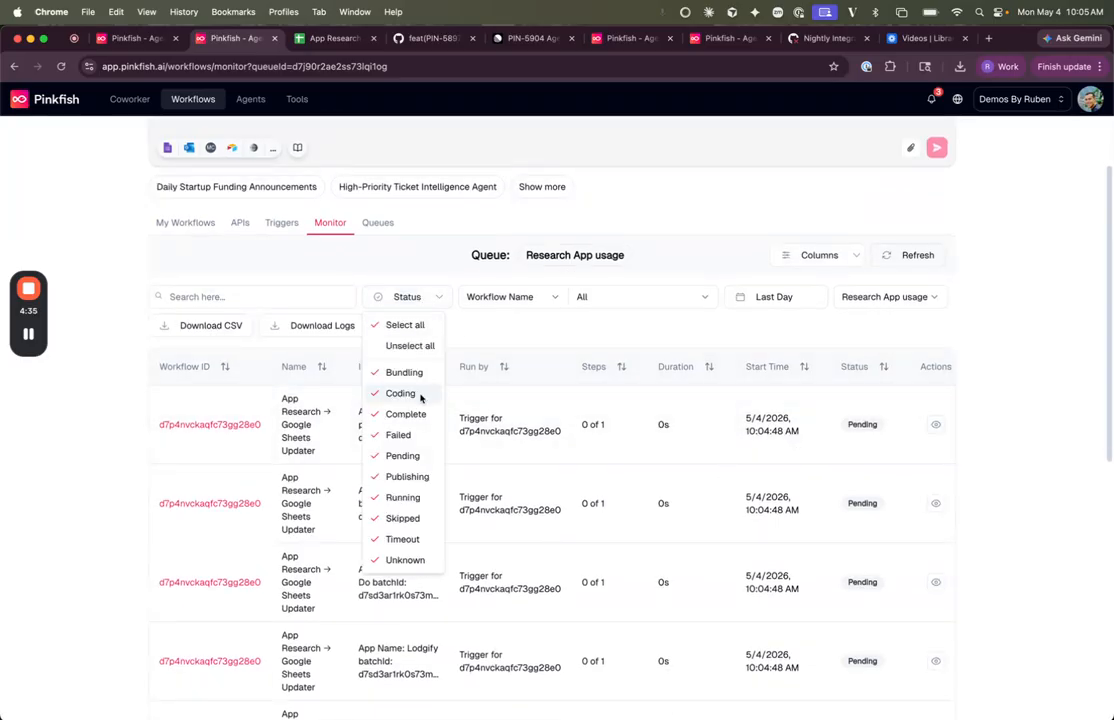
{"action": "left_click", "coordinate": [398, 456]}
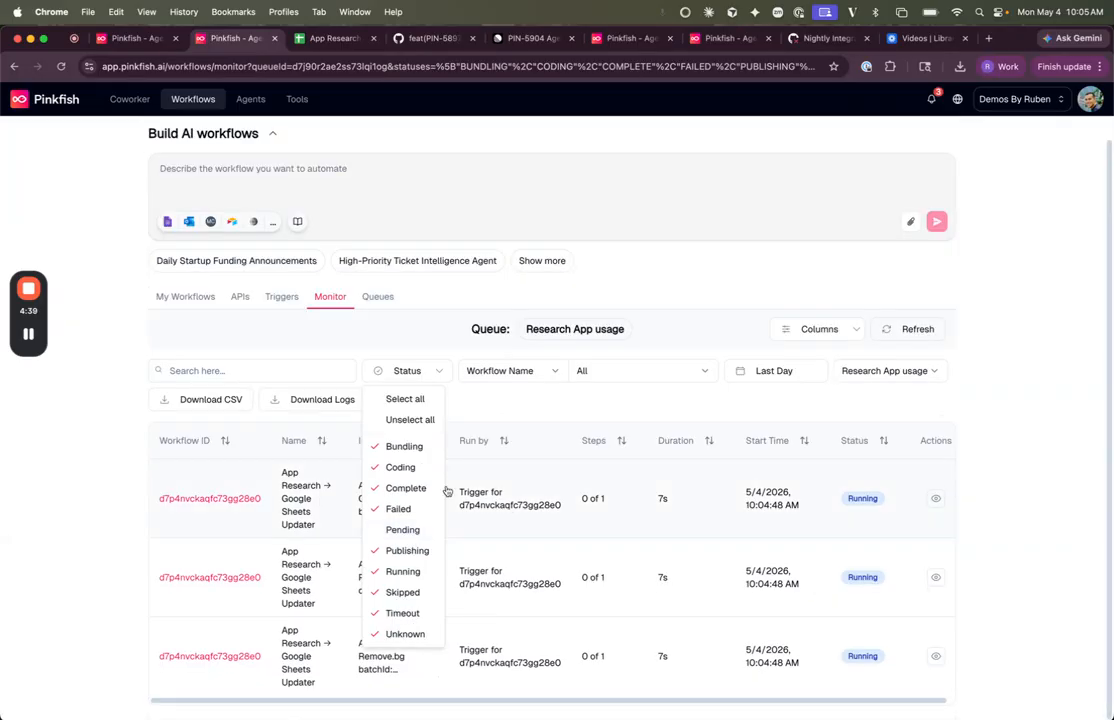
{"action": "left_click", "coordinate": [1023, 453]}
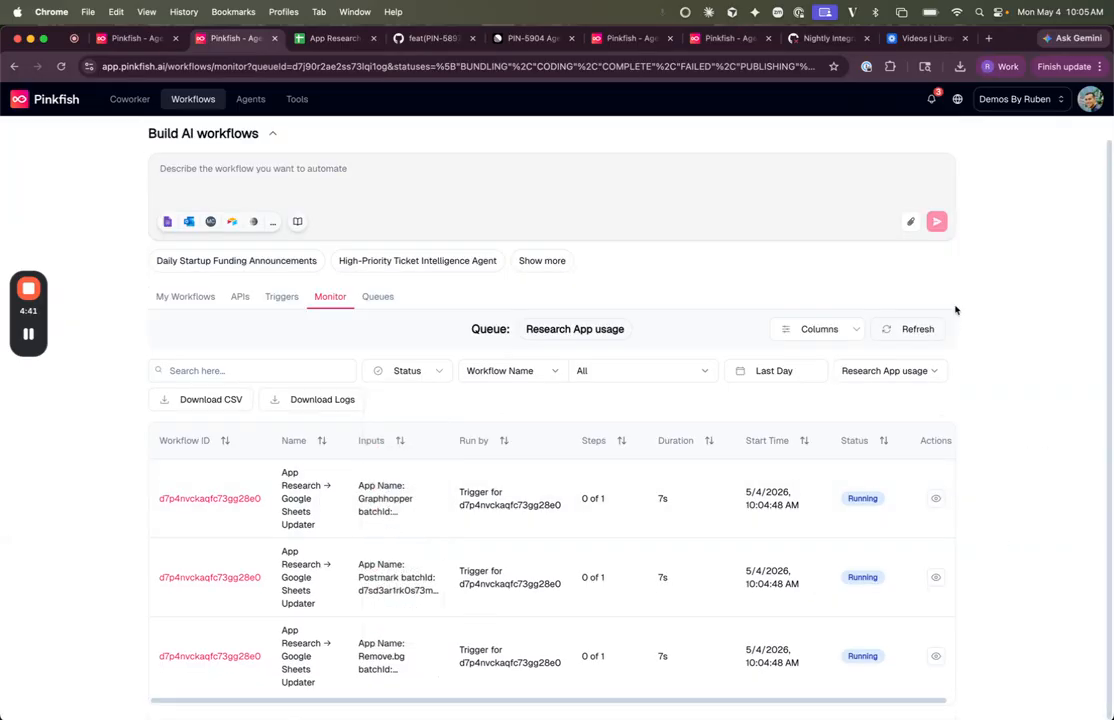
Refresh the queue's run list, inspect the Step 1 results of the Graphhopper run, and close its details.
{"action": "left_click", "coordinate": [915, 330]}
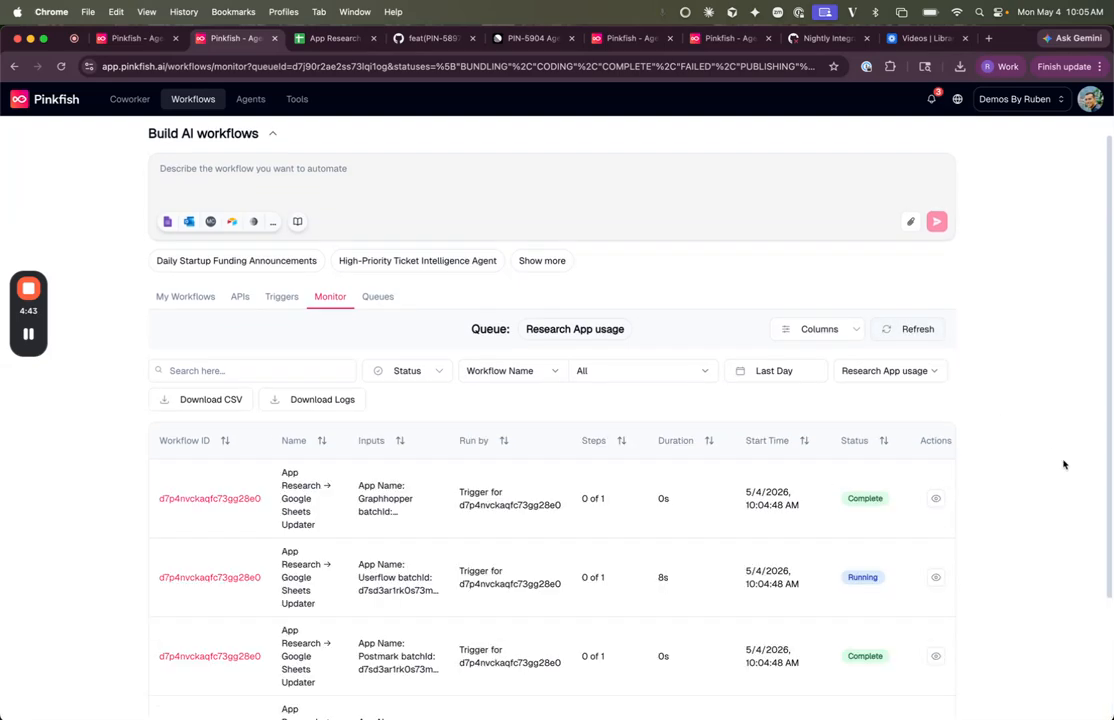
{"action": "scroll", "coordinate": [980, 482], "scroll_direction": "down", "scroll_amount": 3}
{"action": "left_click", "coordinate": [849, 383]}
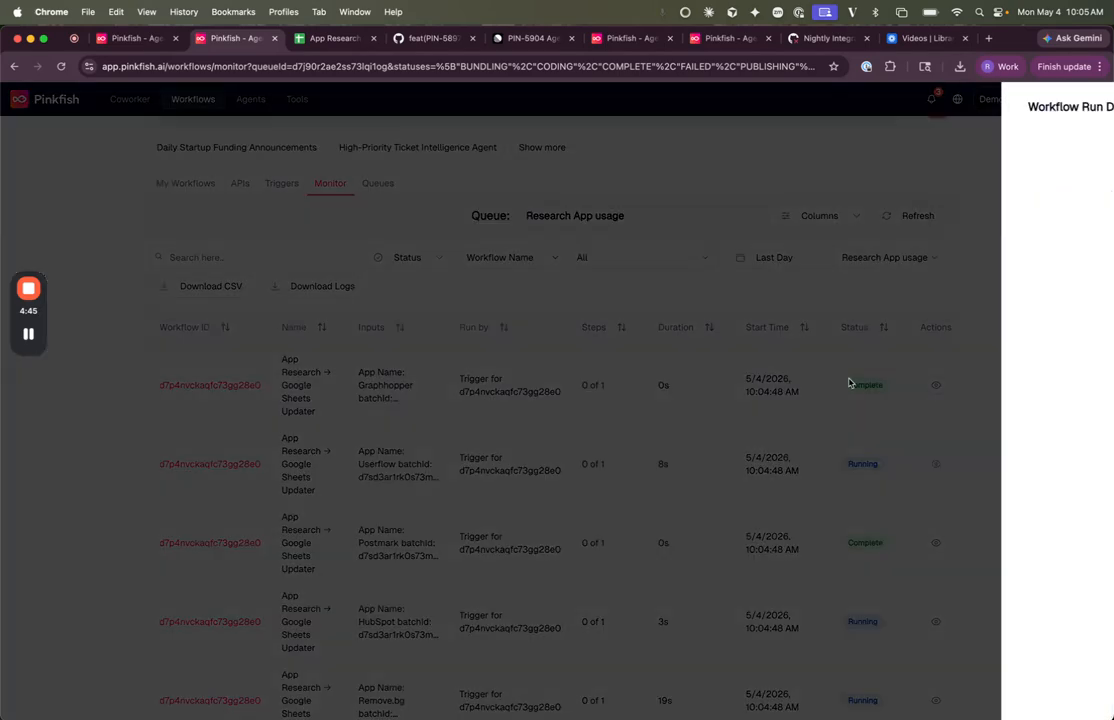
{"action": "left_click", "coordinate": [454, 292]}
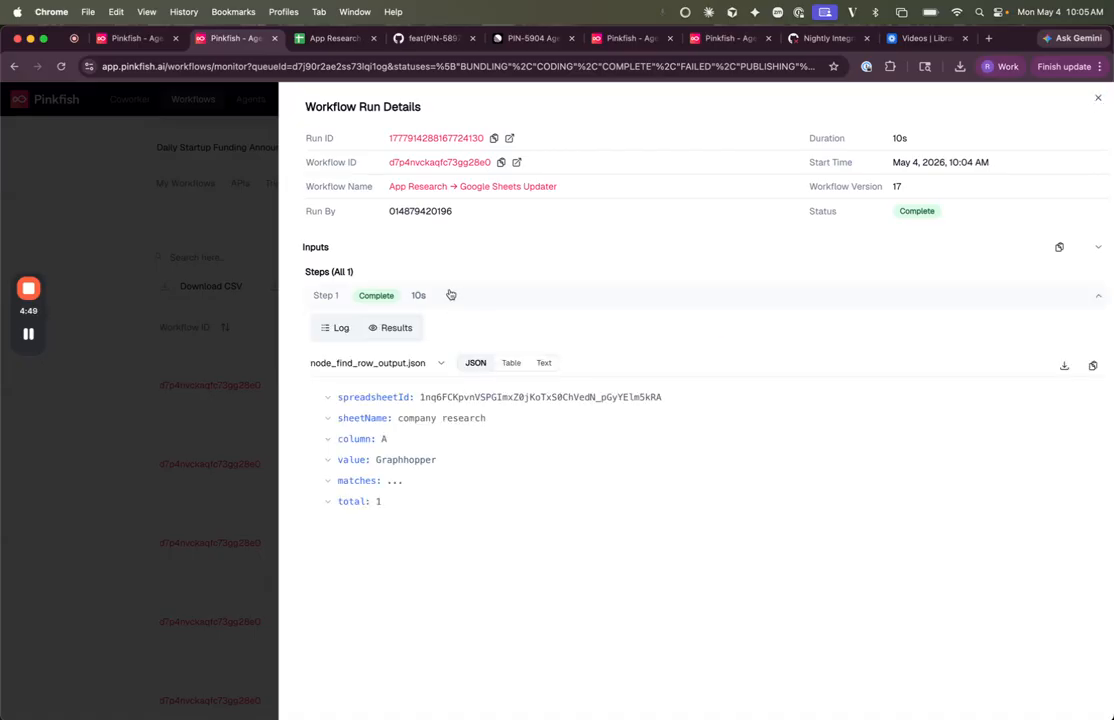
{"action": "left_click", "coordinate": [1097, 97]}
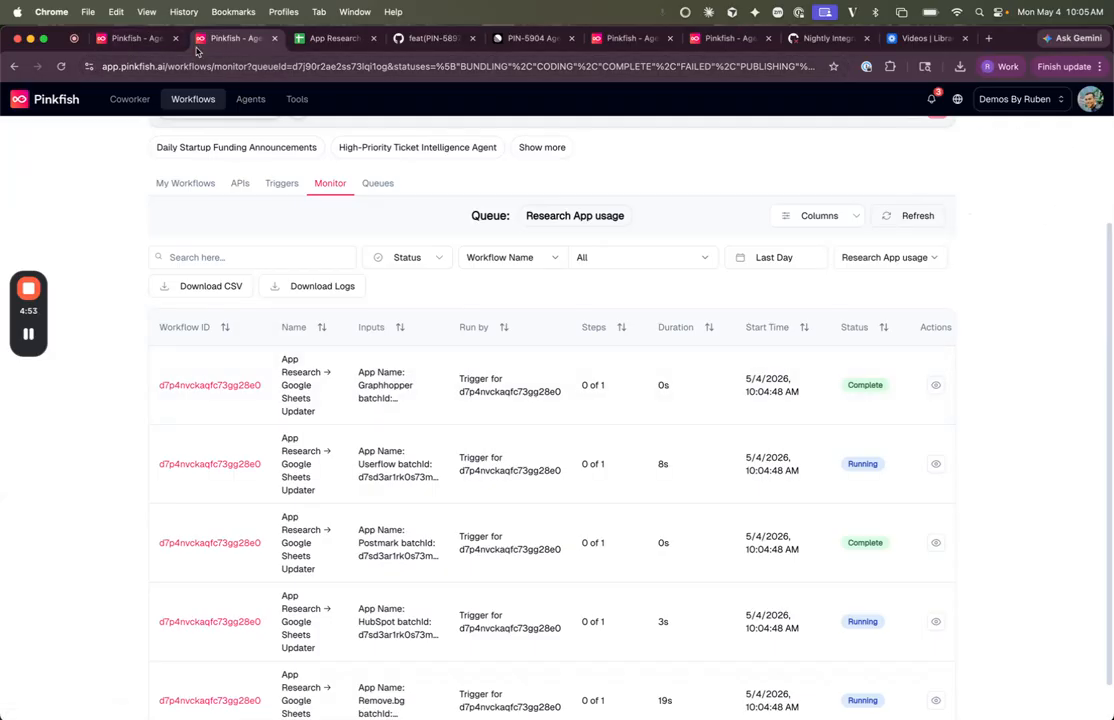
Open the run monitor of the App Research → Google Sheets Updater workflow, filter out Pending runs and enable Auto Refresh.
{"action": "left_click", "coordinate": [133, 38]}
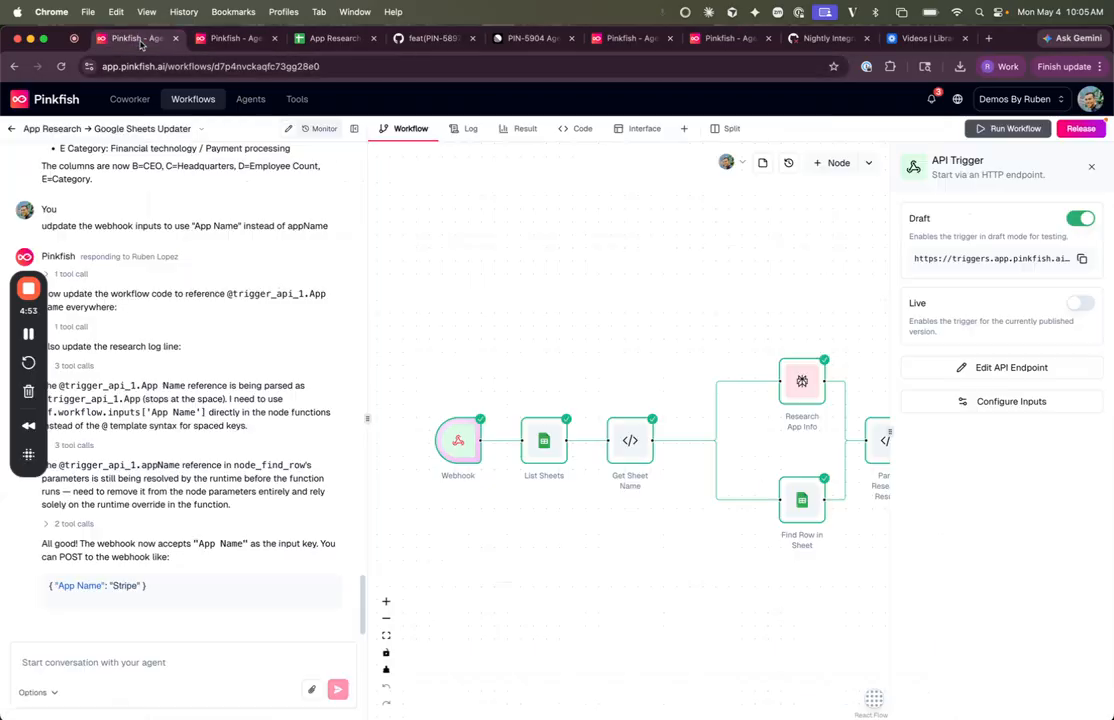
{"action": "left_click", "coordinate": [320, 128]}
{"action": "left_click", "coordinate": [343, 193]}
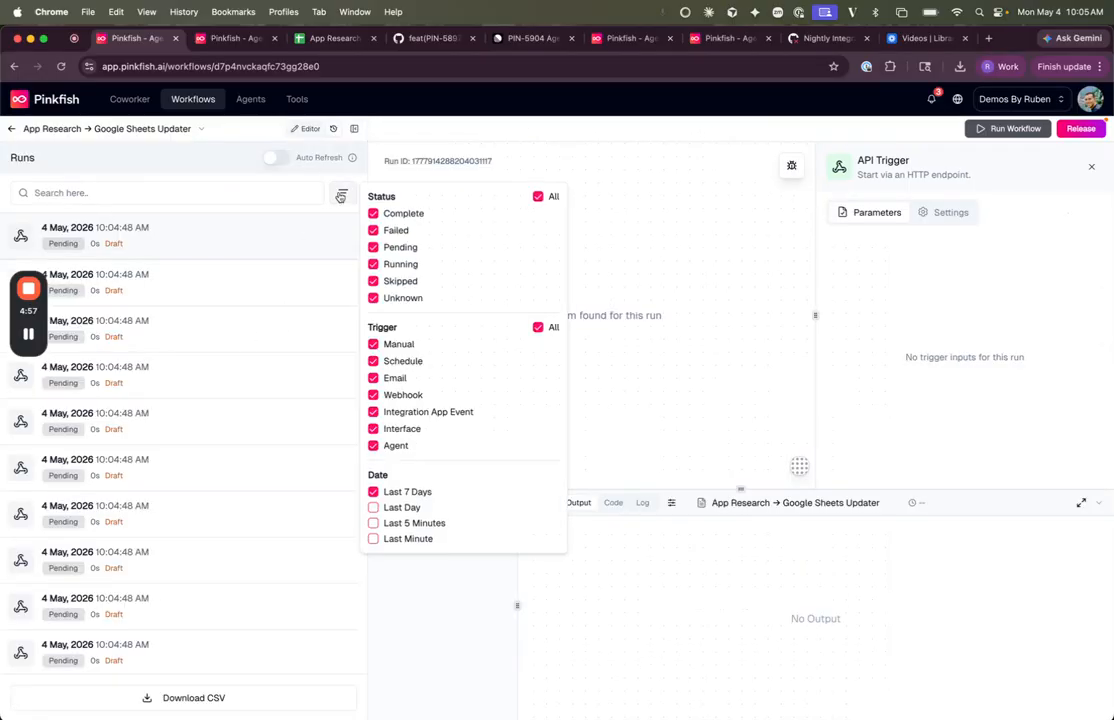
{"action": "left_click", "coordinate": [372, 247]}
{"action": "left_click", "coordinate": [276, 158]}
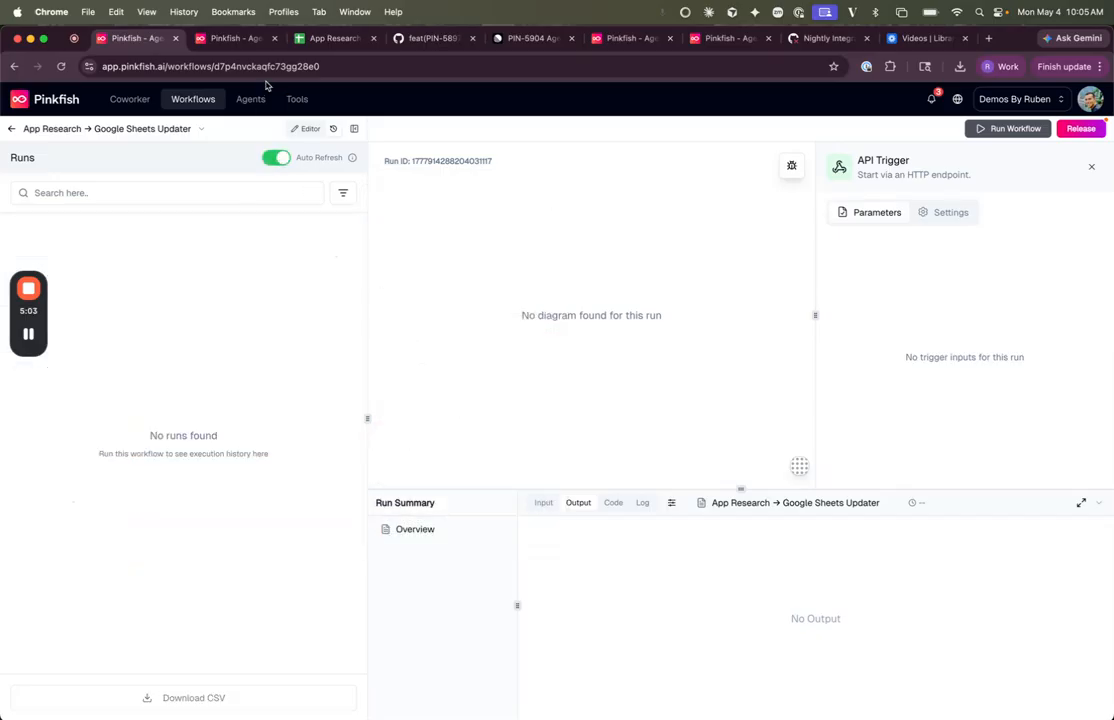
Look through the App Research spreadsheet for app rows filled in by the batch, and return to the workflow's runs list.
{"action": "left_click", "coordinate": [314, 39]}
{"action": "scroll", "coordinate": [389, 394], "scroll_direction": "down", "scroll_amount": 10}
{"action": "scroll", "coordinate": [389, 394], "scroll_direction": "down", "scroll_amount": 20}
{"action": "scroll", "coordinate": [389, 394], "scroll_direction": "up", "scroll_amount": 20}
{"action": "scroll", "coordinate": [389, 394], "scroll_direction": "down", "scroll_amount": 20}
{"action": "scroll", "coordinate": [389, 394], "scroll_direction": "down", "scroll_amount": 20}
{"action": "scroll", "coordinate": [389, 394], "scroll_direction": "down", "scroll_amount": 20}
{"action": "scroll", "coordinate": [389, 394], "scroll_direction": "up", "scroll_amount": 20}
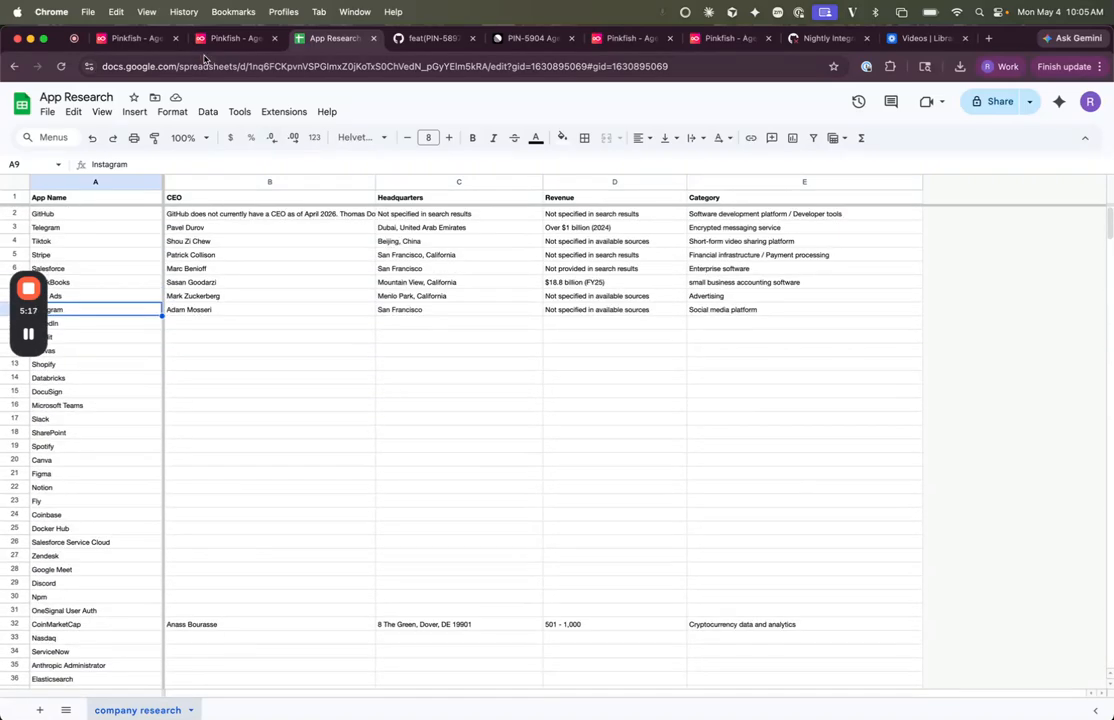
{"action": "left_click", "coordinate": [135, 38]}
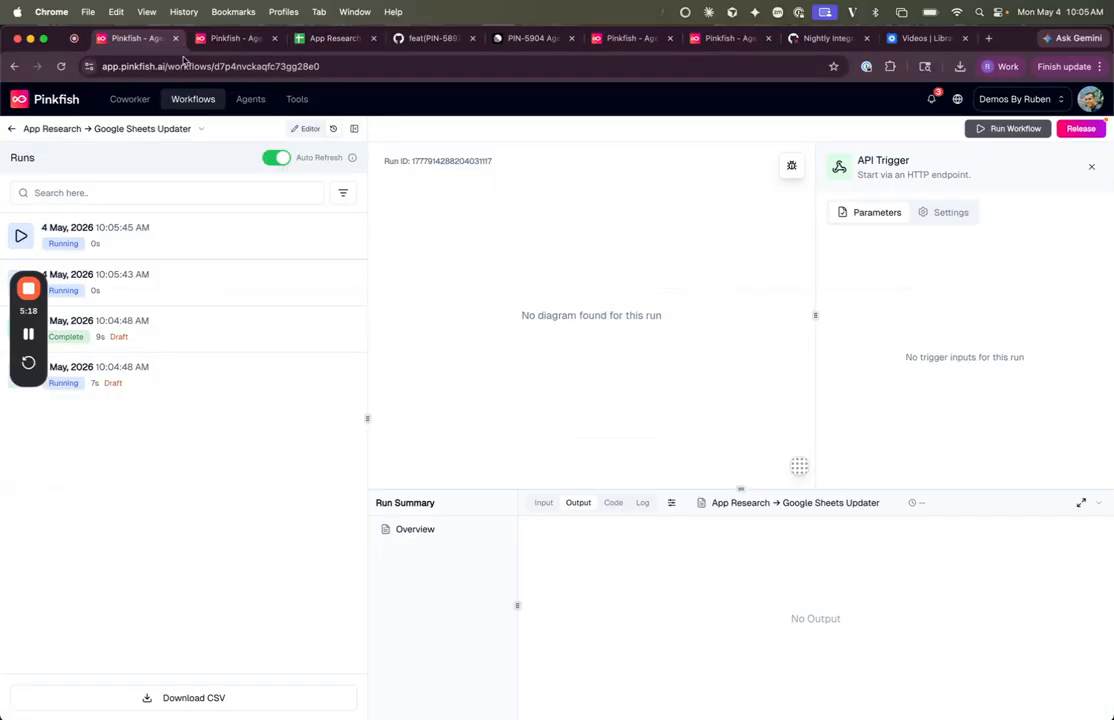
Filter the App Research → Google Sheets Updater runs to exclude the Pending and Running statuses.
{"action": "left_click", "coordinate": [345, 197]}
{"action": "left_click", "coordinate": [373, 247]}
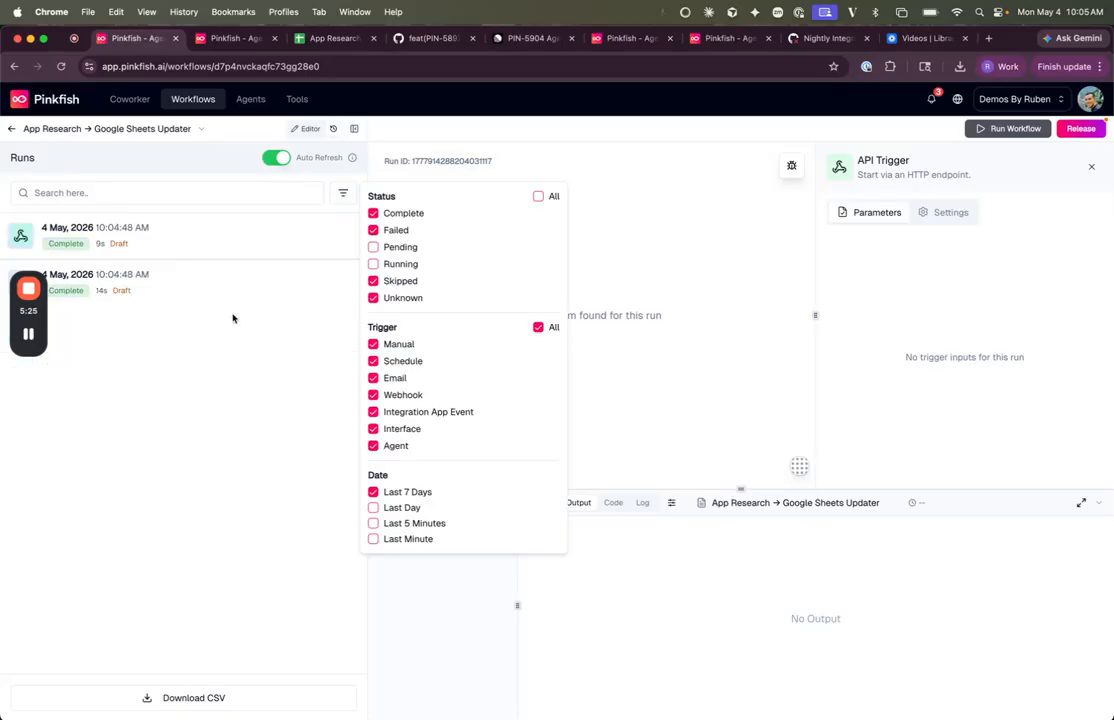
{"action": "left_click", "coordinate": [206, 244]}
Inspect the Webhook trigger inputs of the two completed draft runs from 10:04:48 AM, one after the other.
{"action": "left_click", "coordinate": [206, 230]}
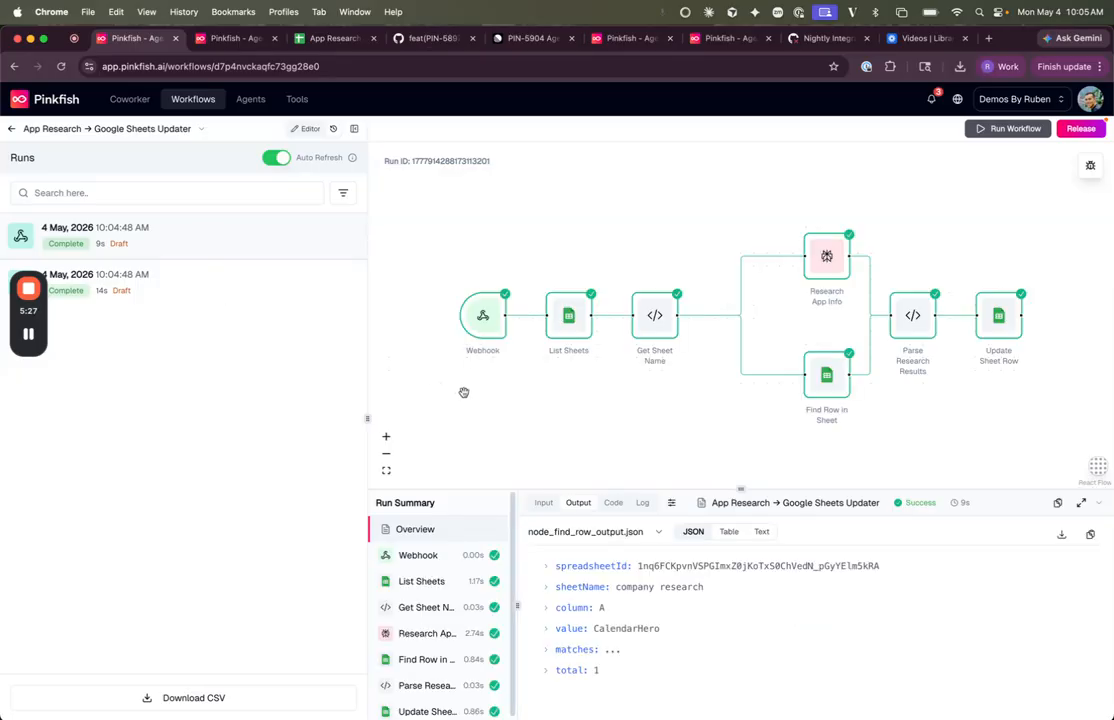
{"action": "left_click", "coordinate": [488, 322]}
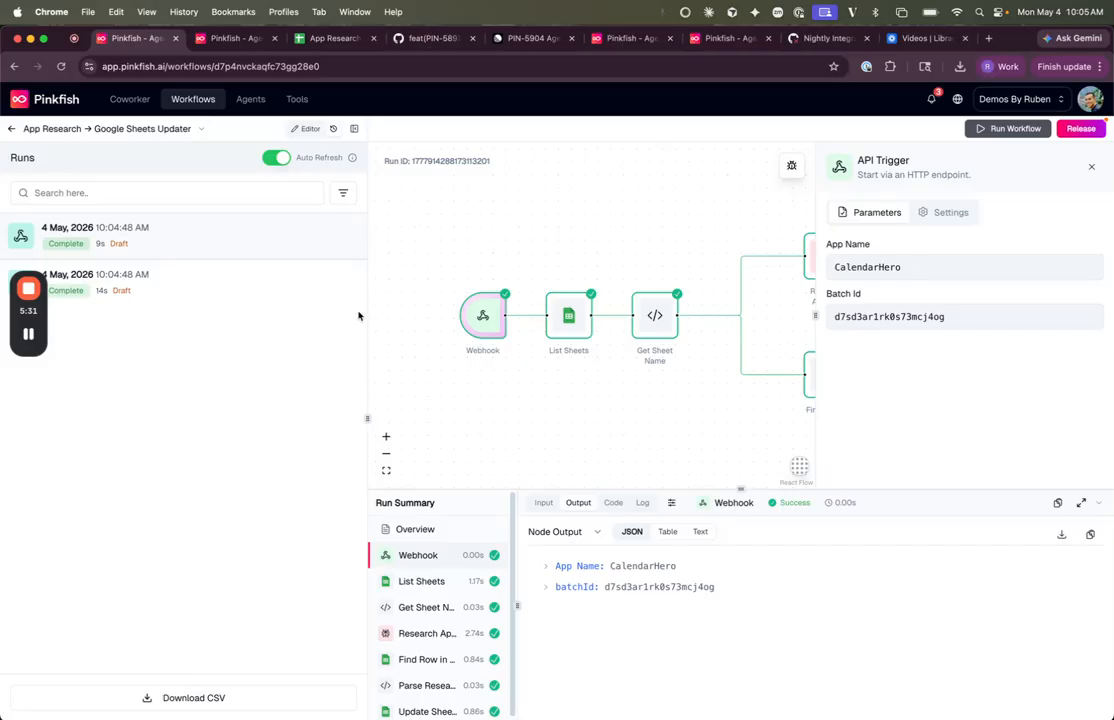
{"action": "left_click", "coordinate": [200, 292]}
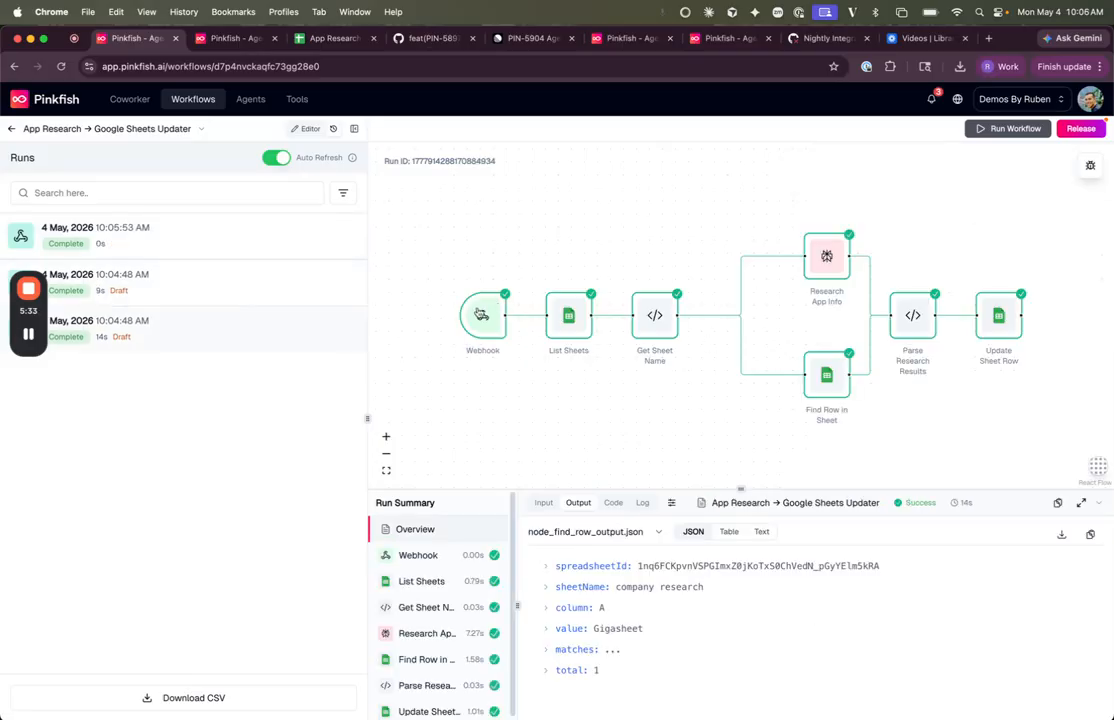
{"action": "left_click", "coordinate": [483, 316]}
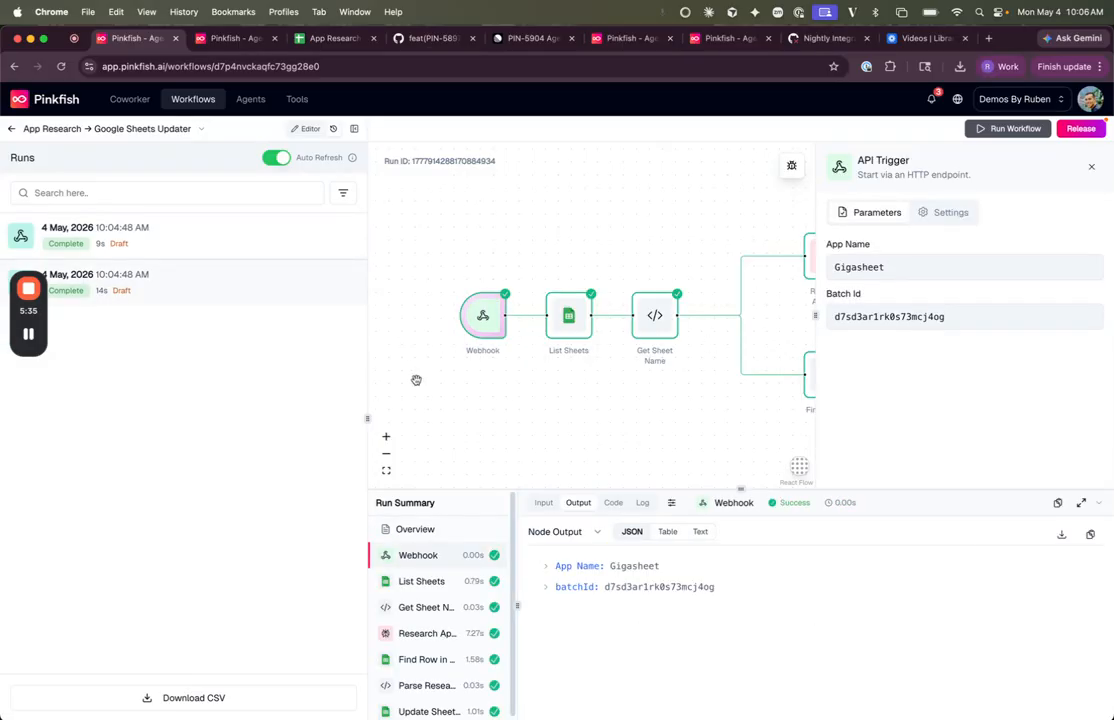
Check the Research App usage queue's pending and running counts in the queues list, and look through the App Research spreadsheet for filled rows.
{"action": "left_click", "coordinate": [196, 38]}
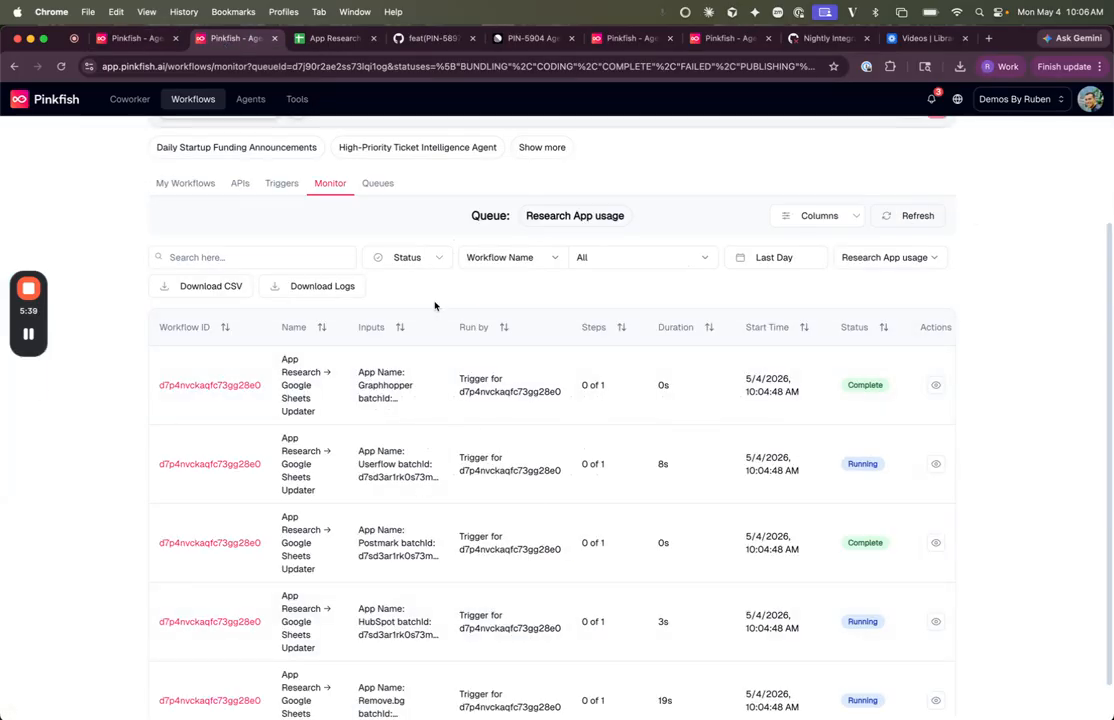
{"action": "left_click", "coordinate": [378, 184]}
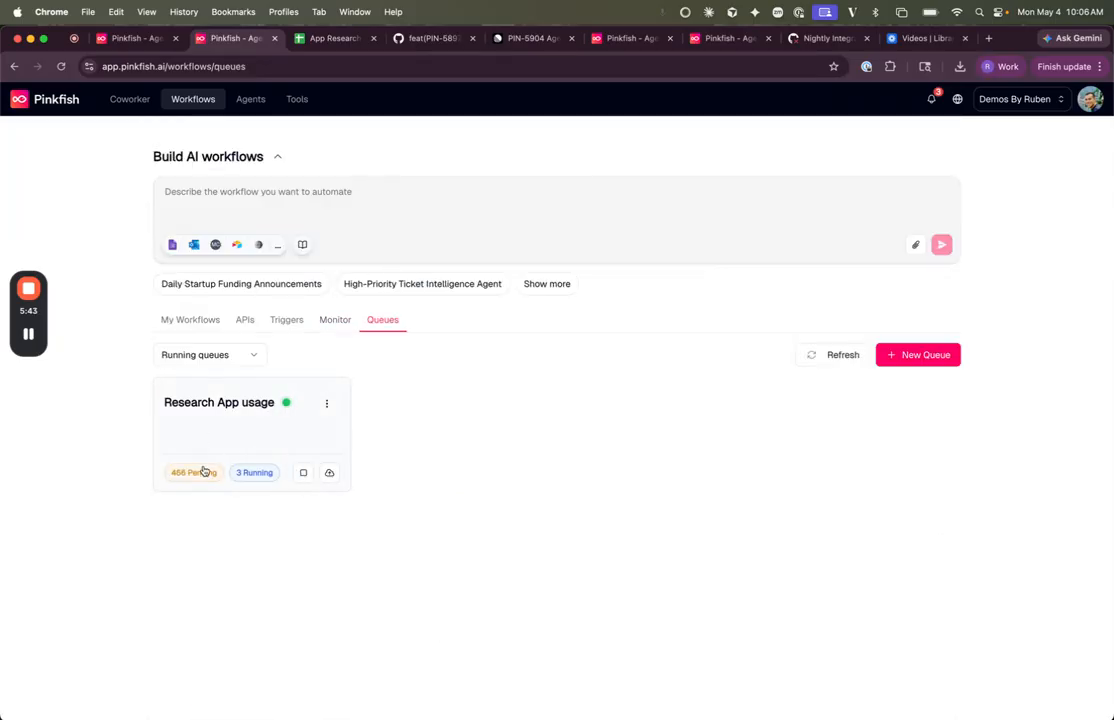
{"action": "left_click", "coordinate": [322, 39]}
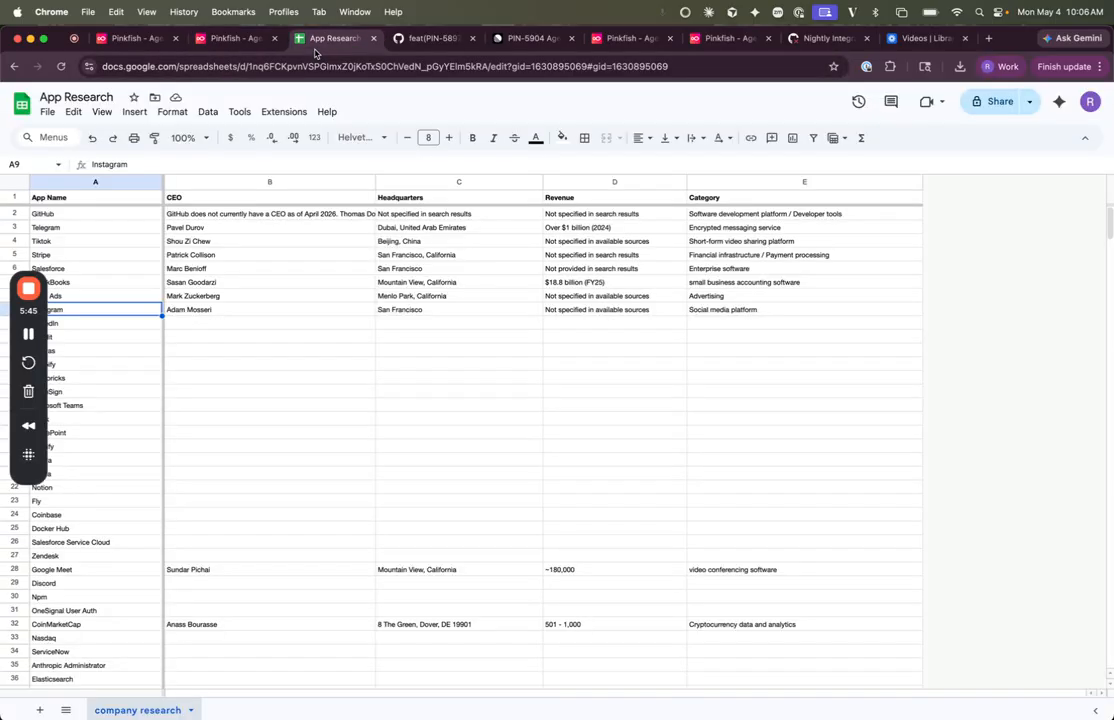
{"action": "scroll", "coordinate": [399, 443], "scroll_direction": "down", "scroll_amount": 10}
{"action": "scroll", "coordinate": [400, 443], "scroll_direction": "down", "scroll_amount": 10}
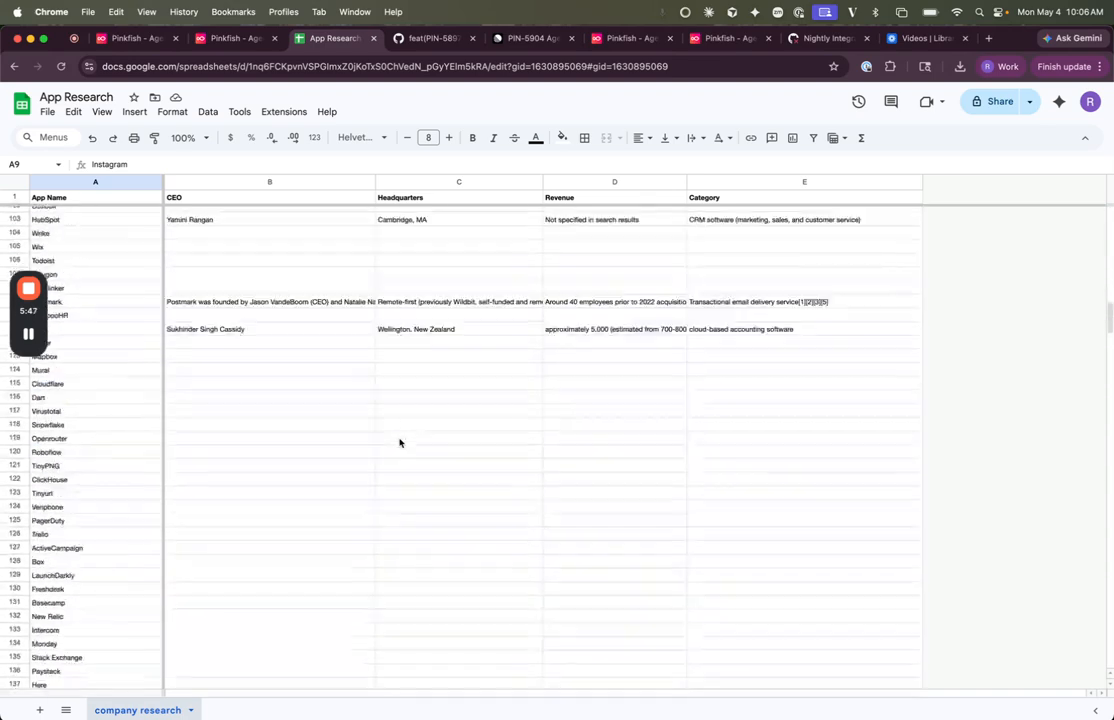
{"action": "scroll", "coordinate": [400, 443], "scroll_direction": "up", "scroll_amount": 15}
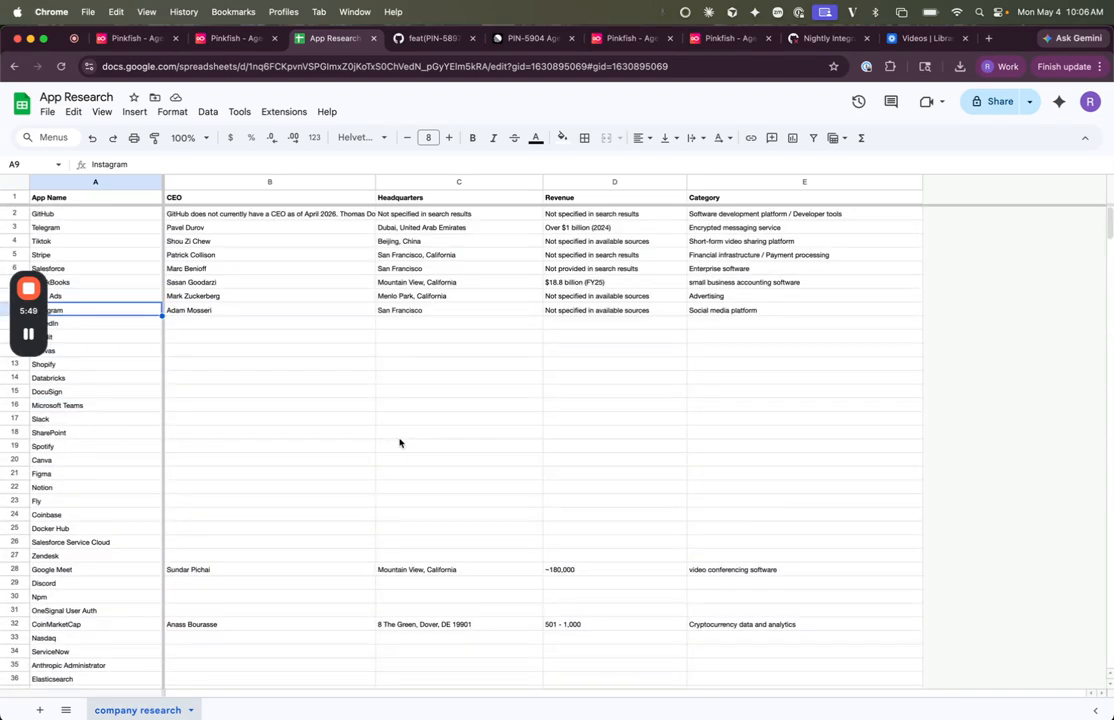